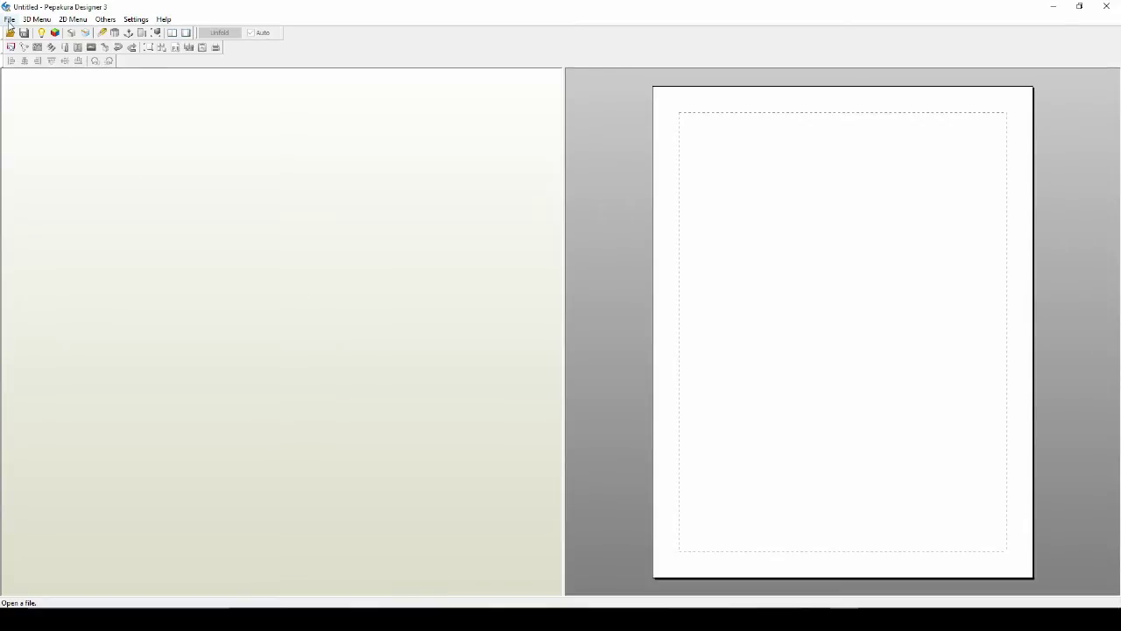
# - Open the Episode 7 Stormtrooper Helmet pattern in Pepakura Designer 3
pyautogui.click(9, 19)
pyautogui.click(30, 35)
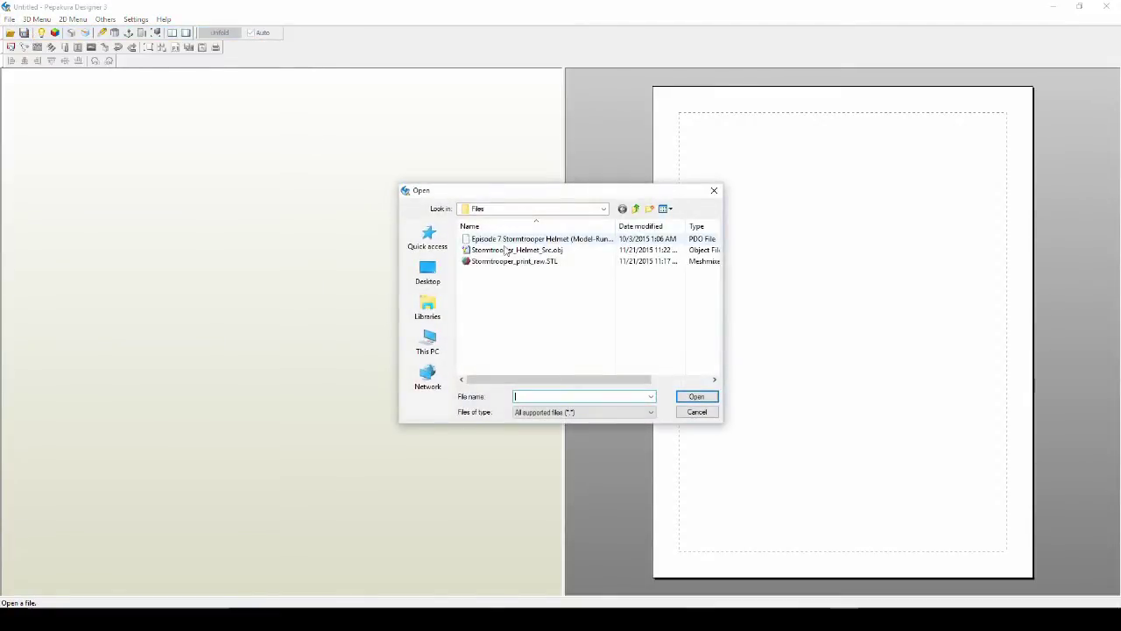
pyautogui.doubleClick(512, 239)
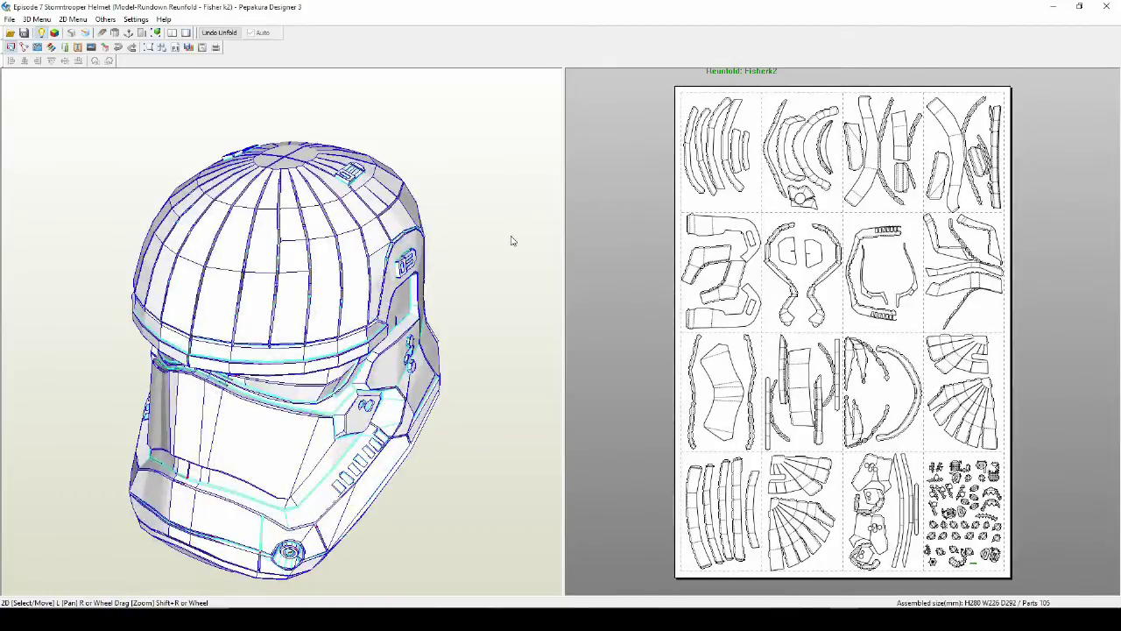
# - Export the helmet's 3D model as OBJ, replacing Stormtrooper_Helmet_Src.obj
pyautogui.click(11, 20)
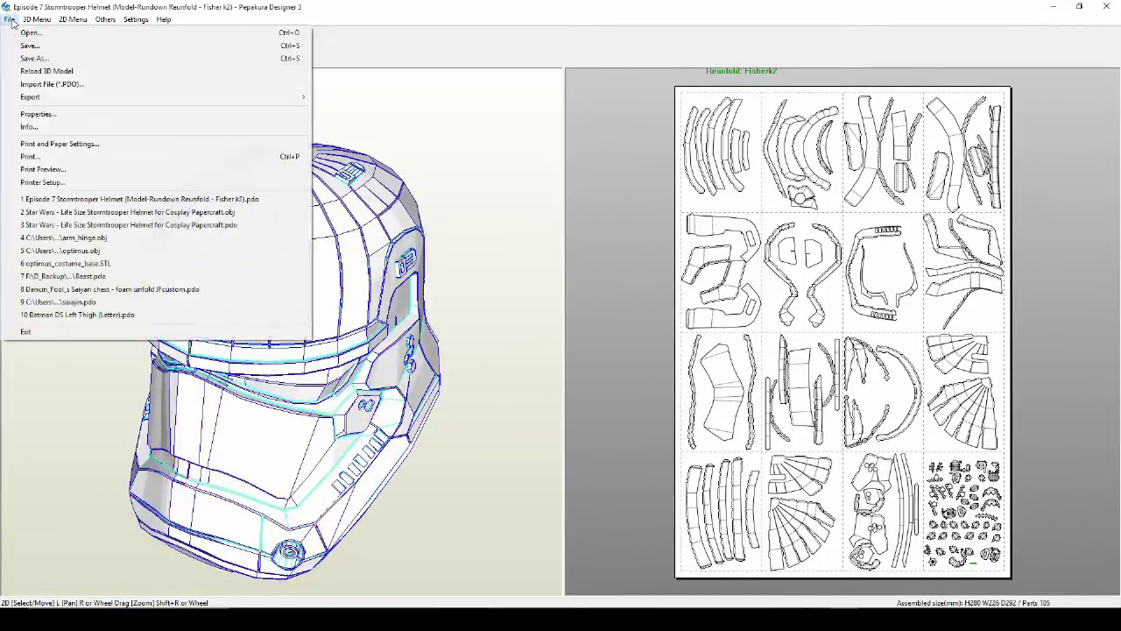
pyautogui.moveTo(263, 97)
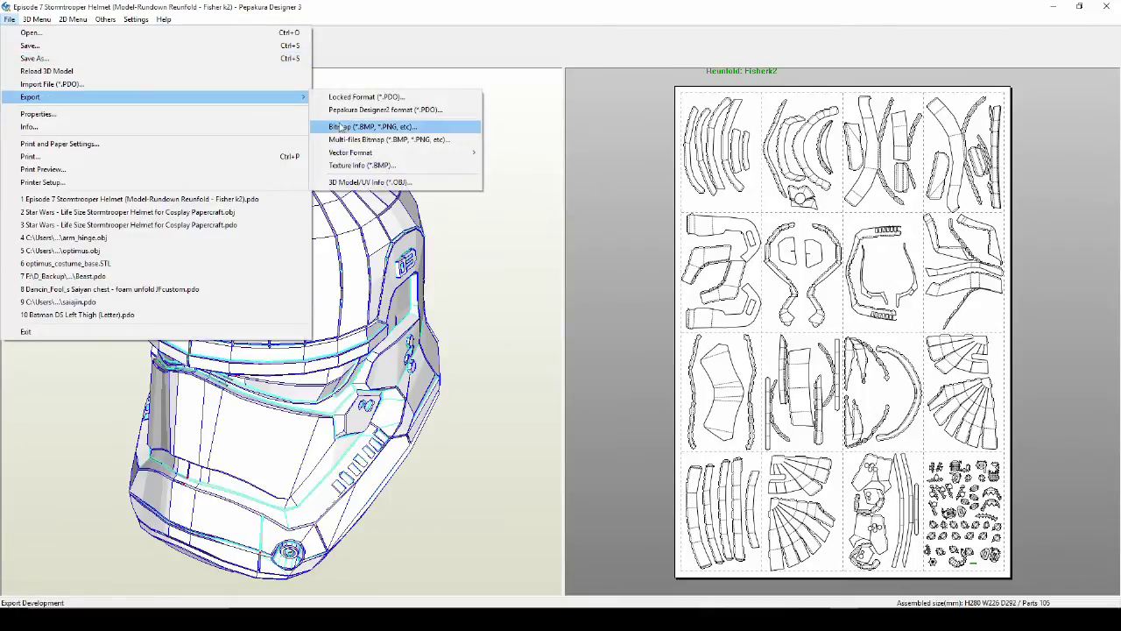
pyautogui.click(368, 182)
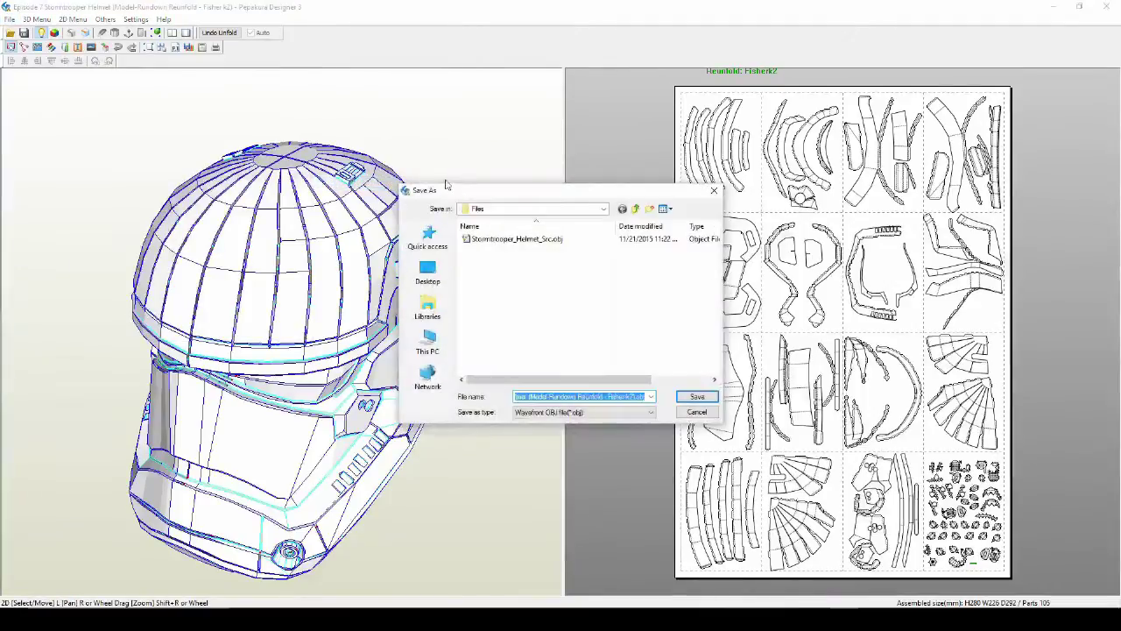
pyautogui.doubleClick(542, 241)
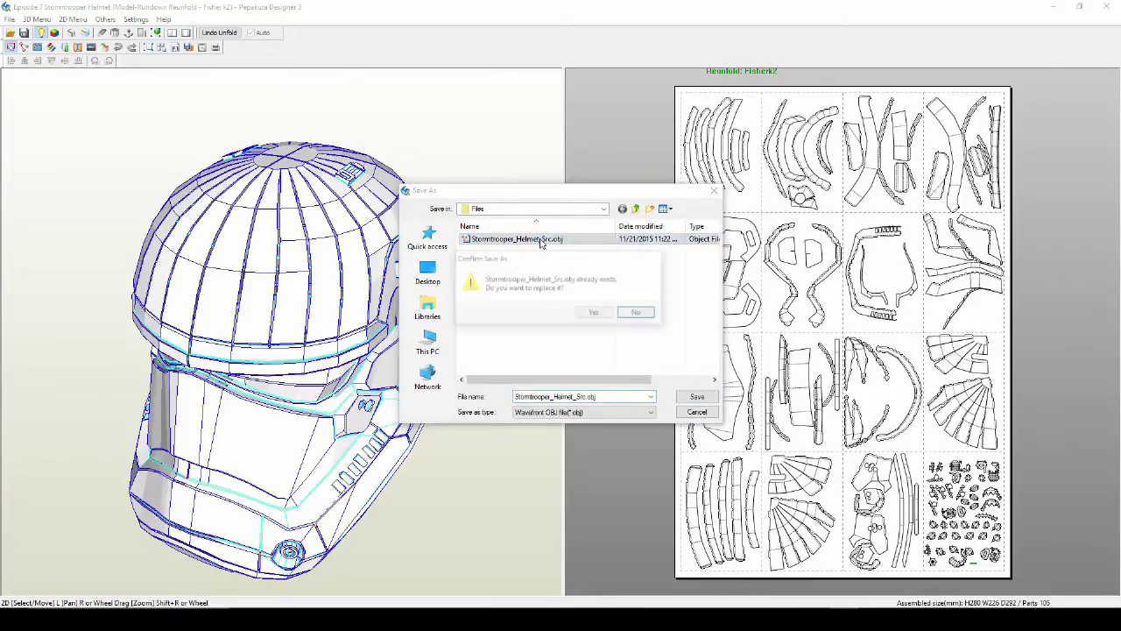
pyautogui.click(595, 313)
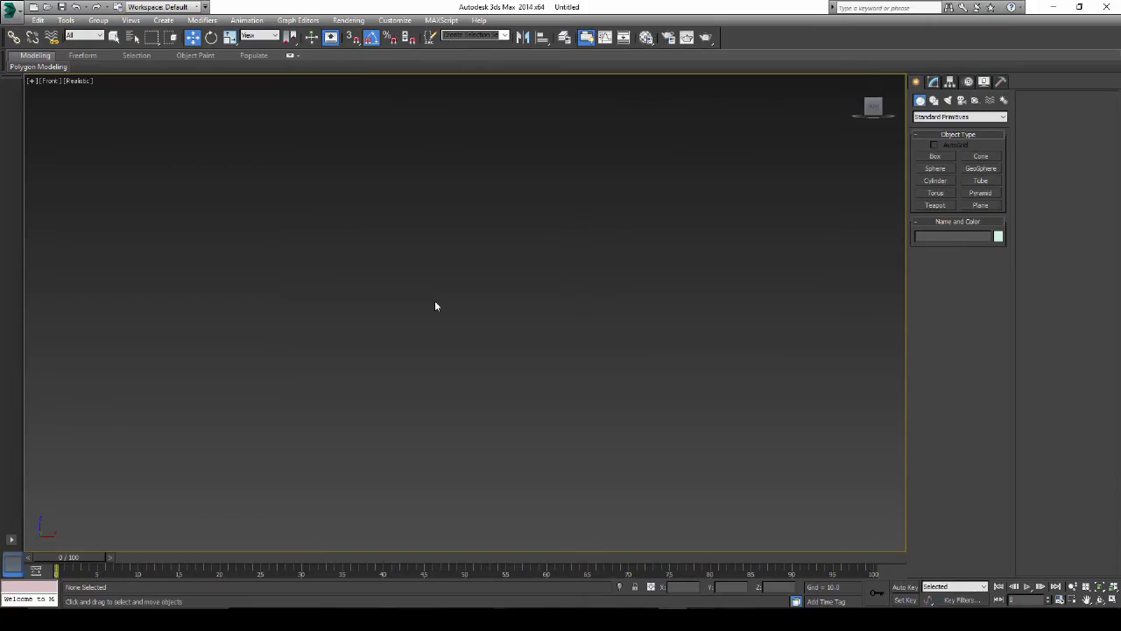
# - Import Stormtrooper_Helmet_Src.obj into the scene with the default OBJ import options
pyautogui.click(13, 10)
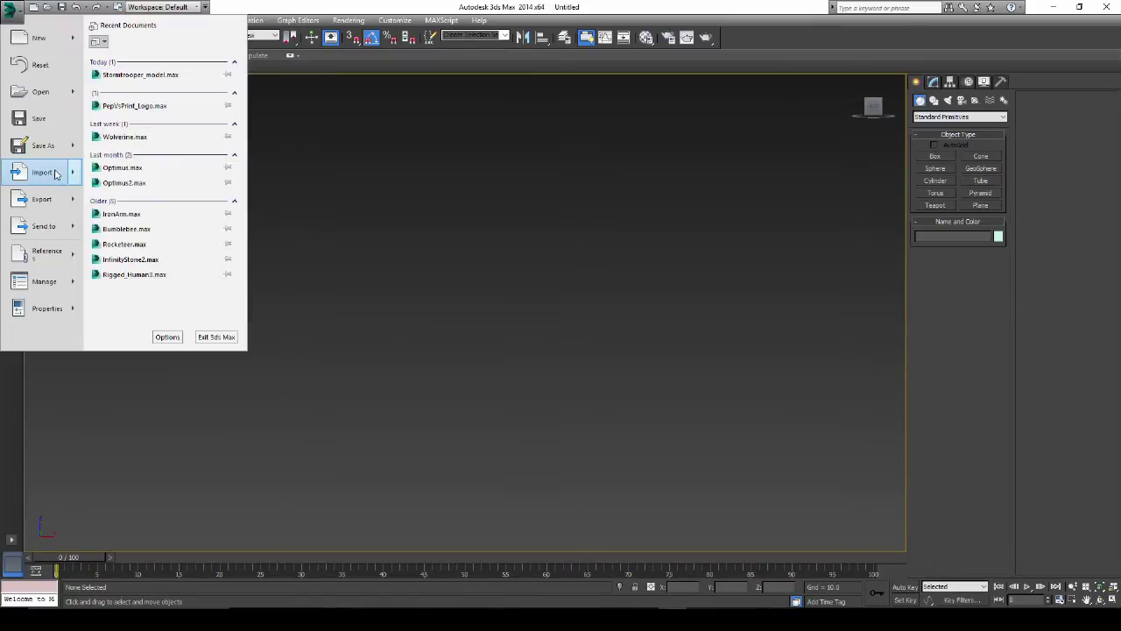
pyautogui.click(54, 172)
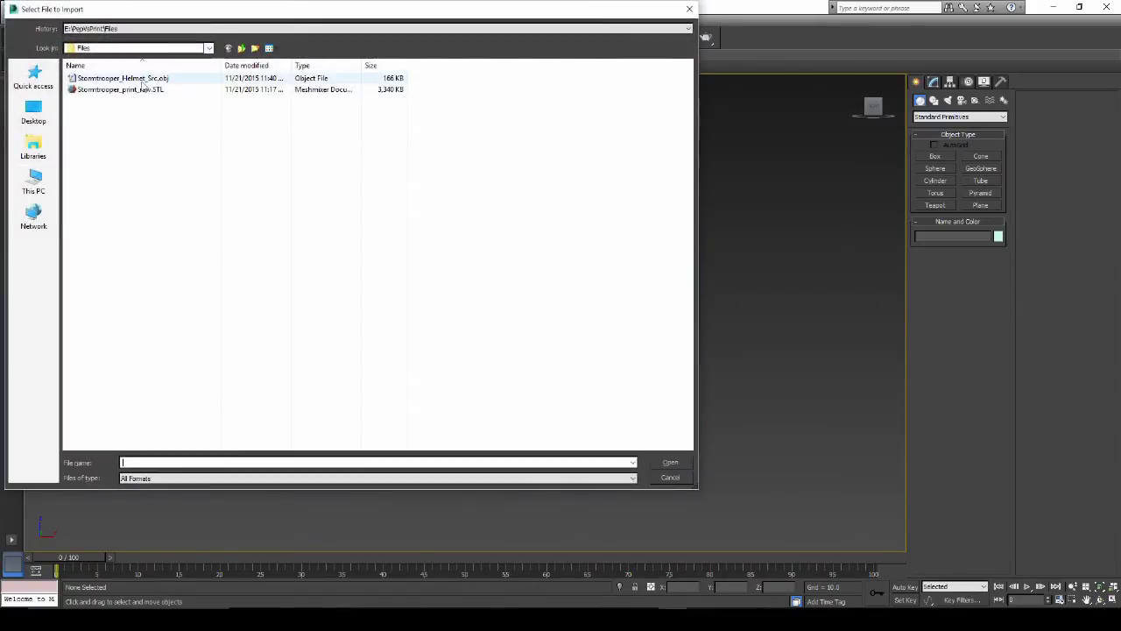
pyautogui.doubleClick(145, 80)
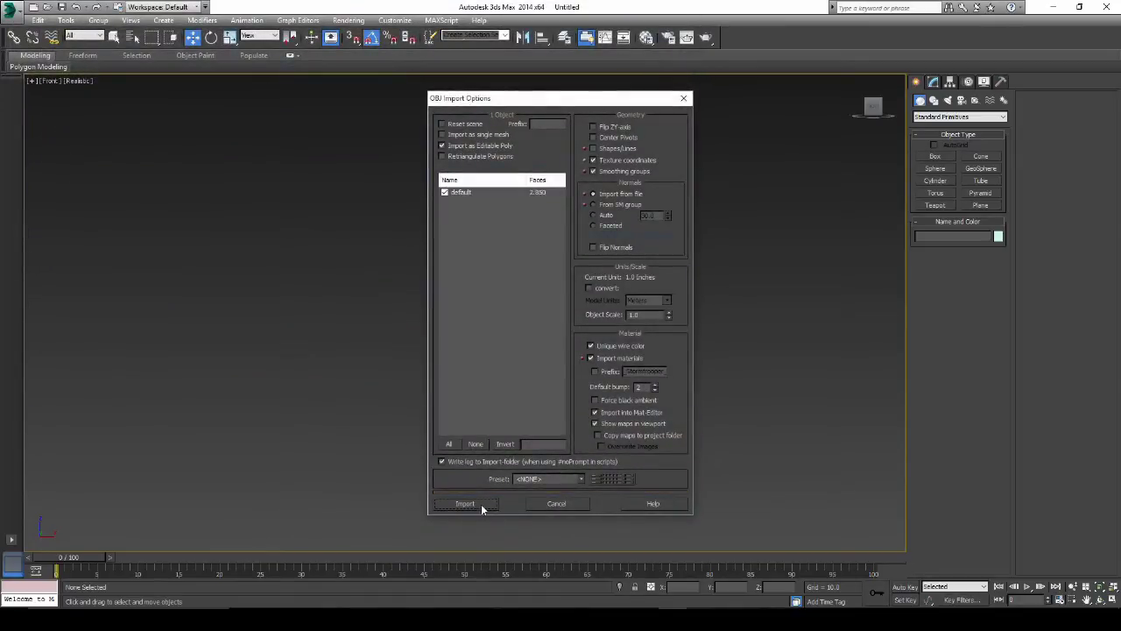
pyautogui.click(481, 505)
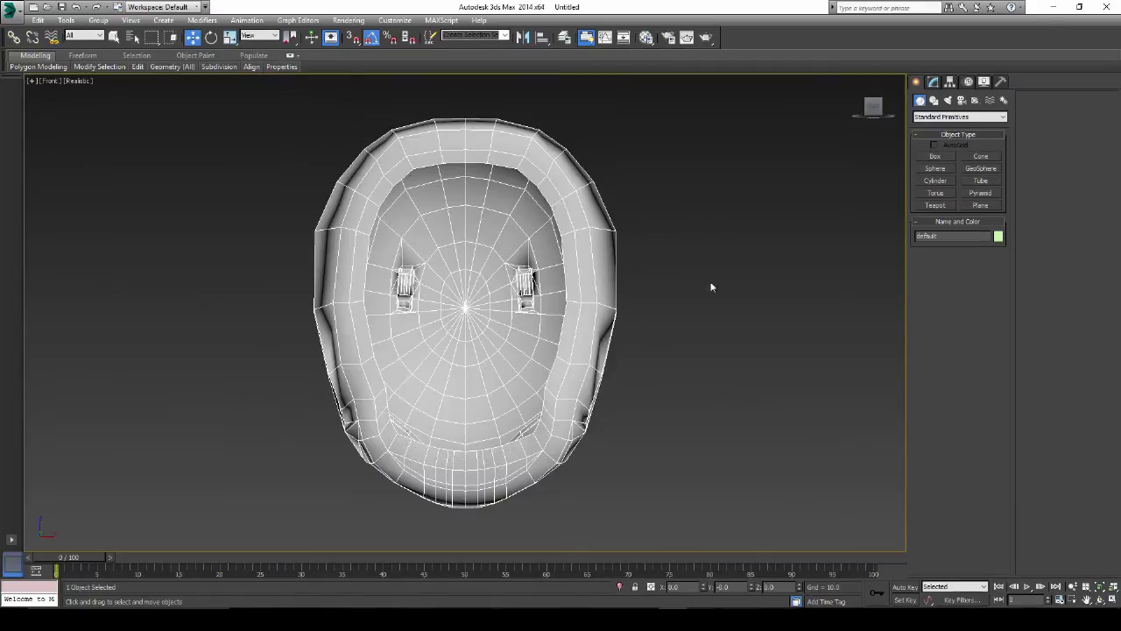
# - Centre the helmet's pivot on the object using Affect Pivot Only
pyautogui.click(953, 83)
pyautogui.click(964, 155)
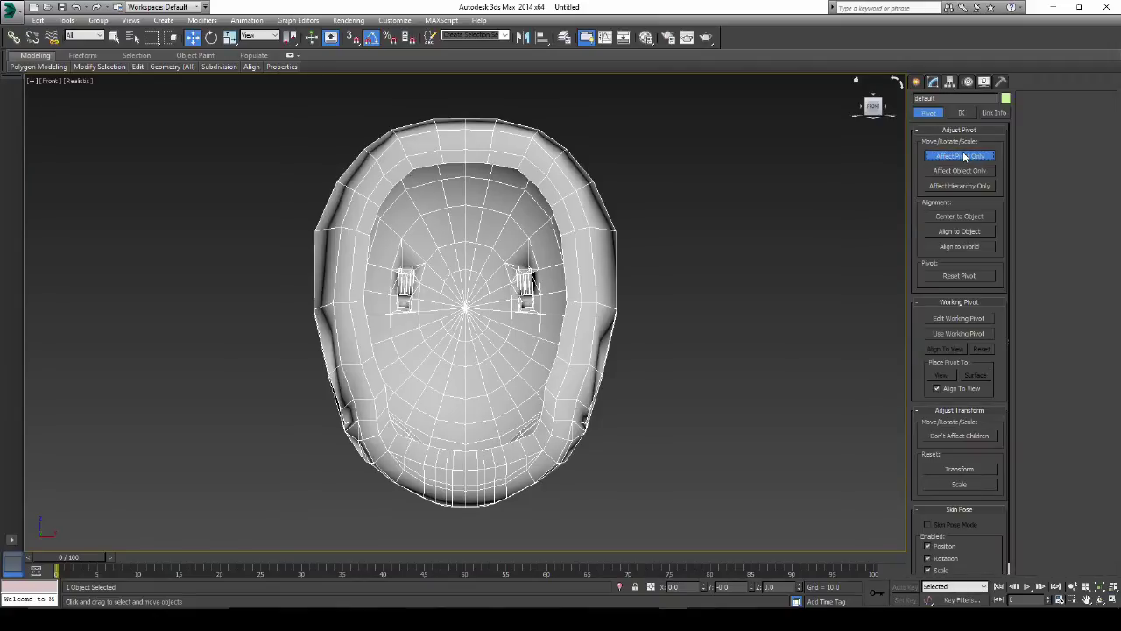
pyautogui.click(974, 217)
pyautogui.click(968, 155)
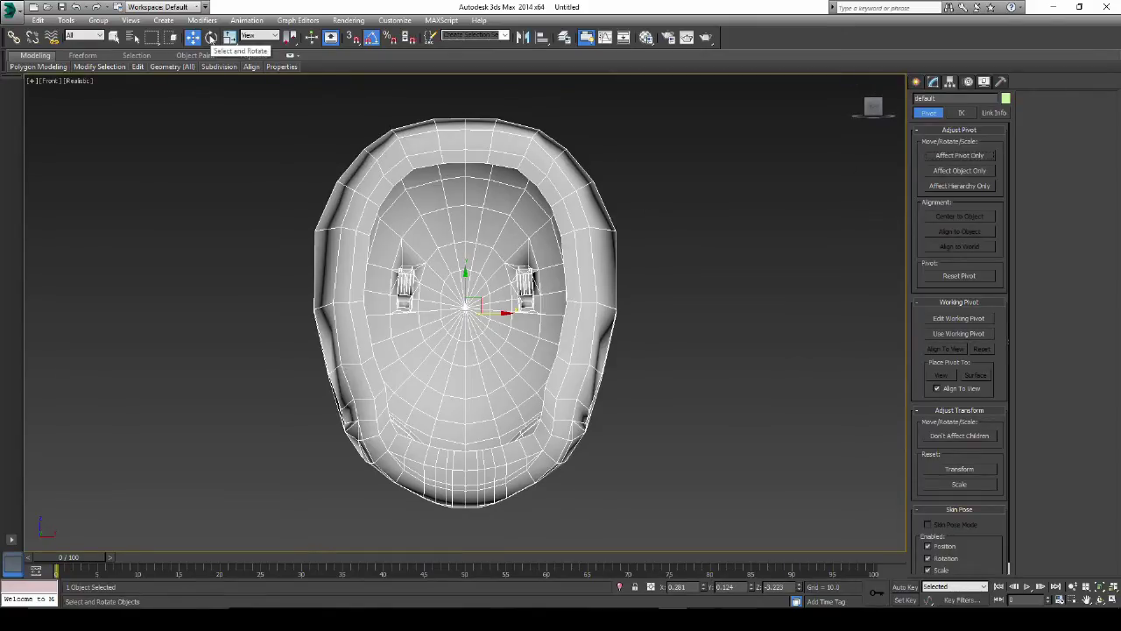
# - Rotate the helmet 90° about X so it stands upright, then deselect it
pyautogui.click(212, 38)
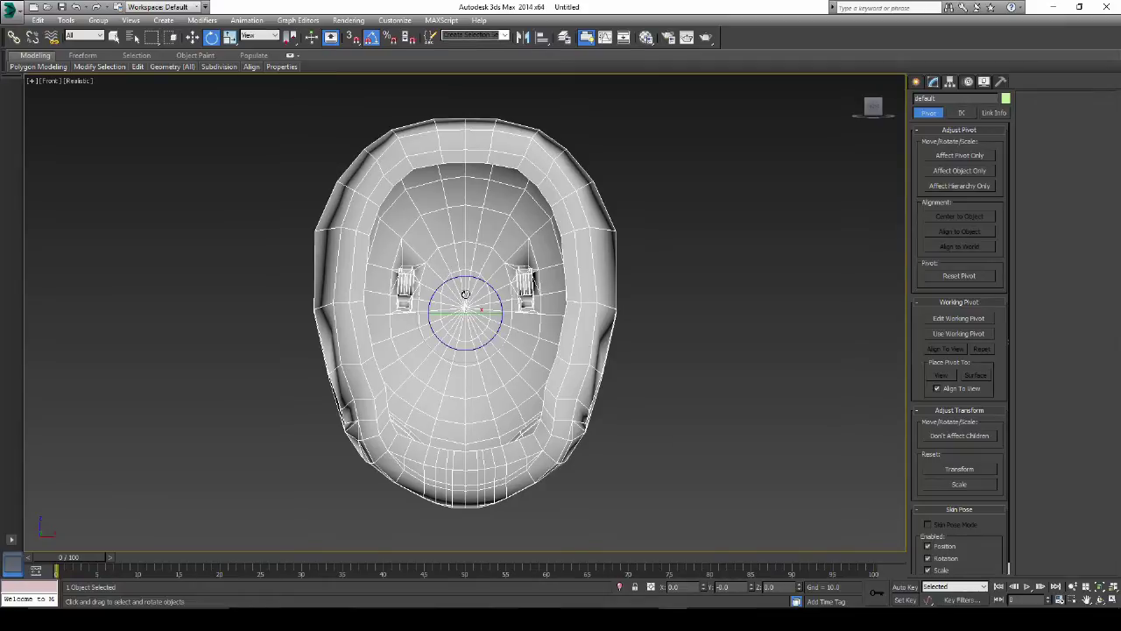
pyautogui.moveTo(466, 294); pyautogui.dragTo(553, 316)
pyautogui.click(700, 257)
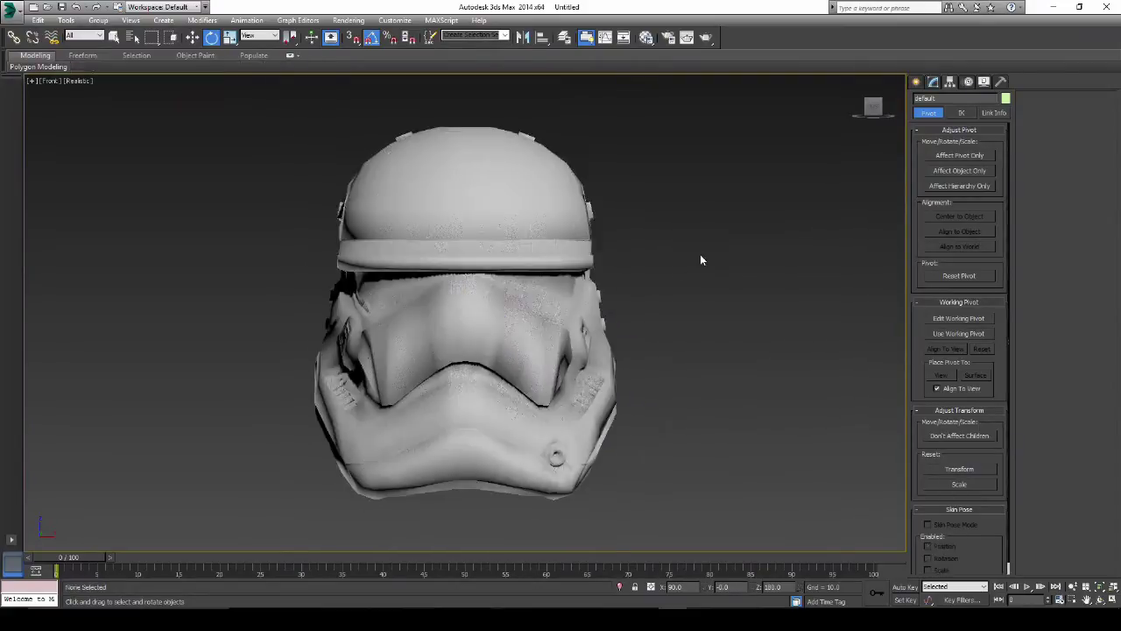
# - Uniformly scale the helmet up to about 228 × 294 × 282 units, checking with Measure
pyautogui.press('r')
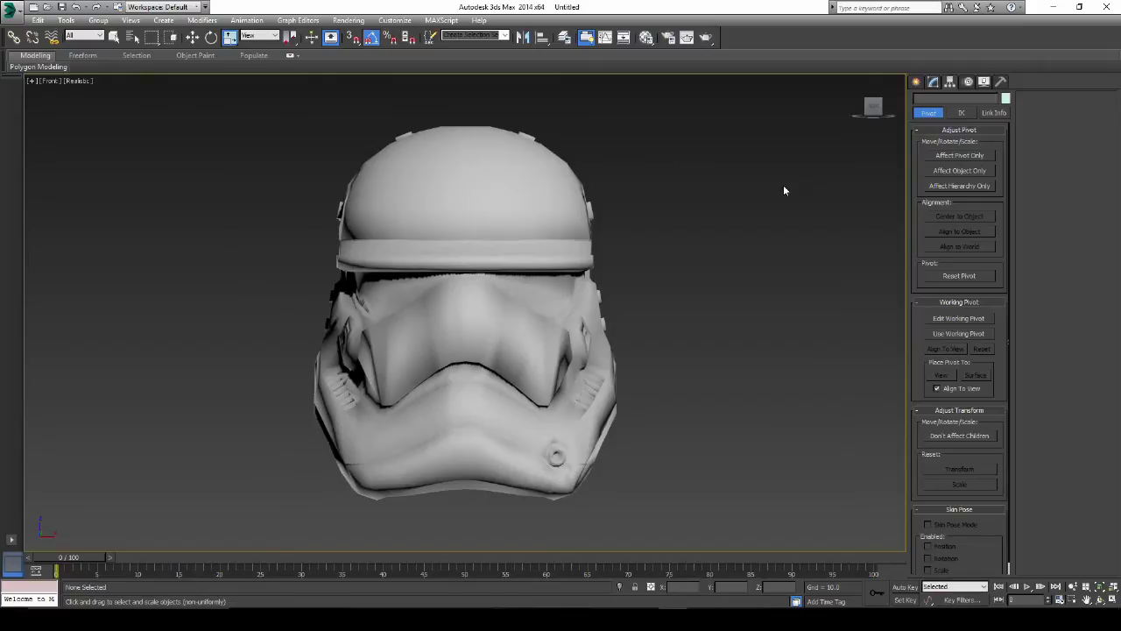
pyautogui.click(535, 294)
pyautogui.click(1001, 81)
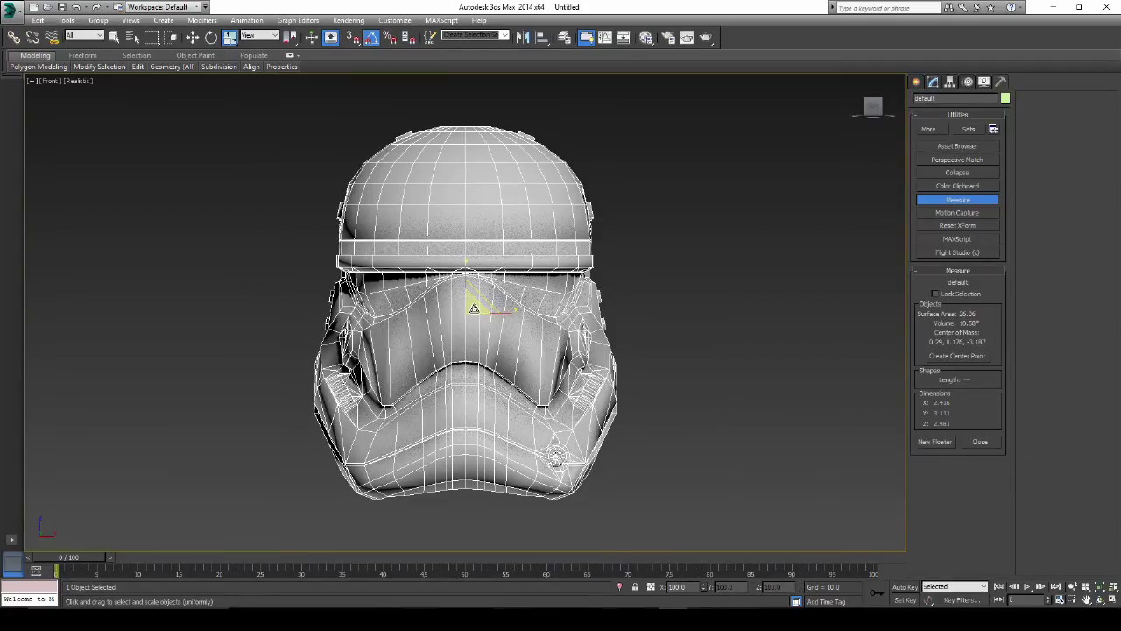
pyautogui.moveTo(473, 303); pyautogui.dragTo(554, 278)
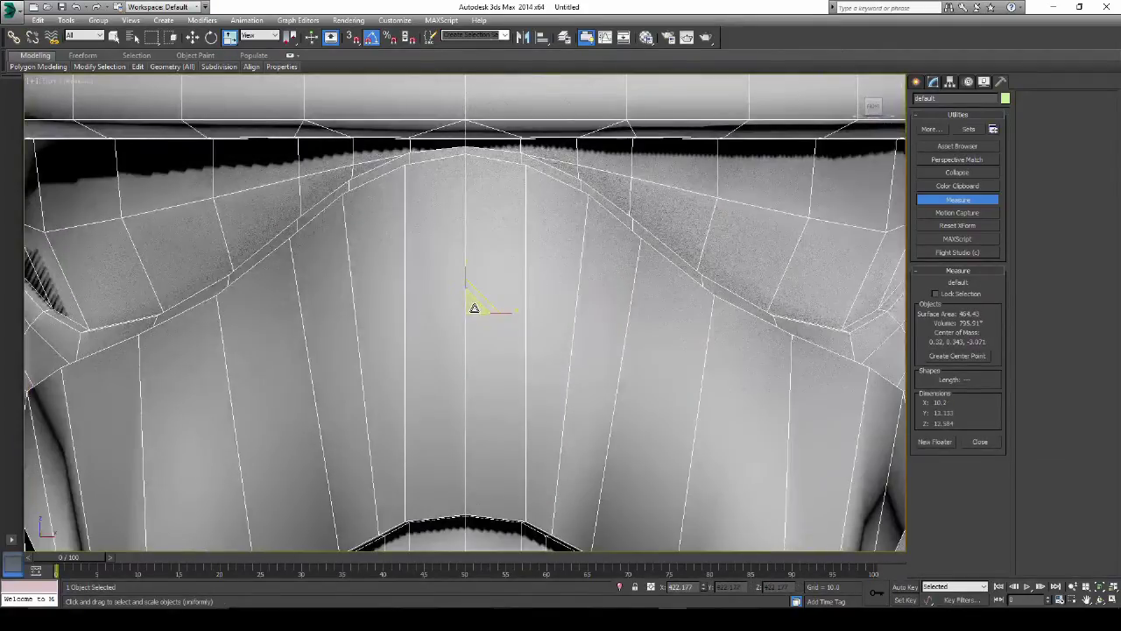
pyautogui.moveTo(474, 304); pyautogui.dragTo(854, 158)
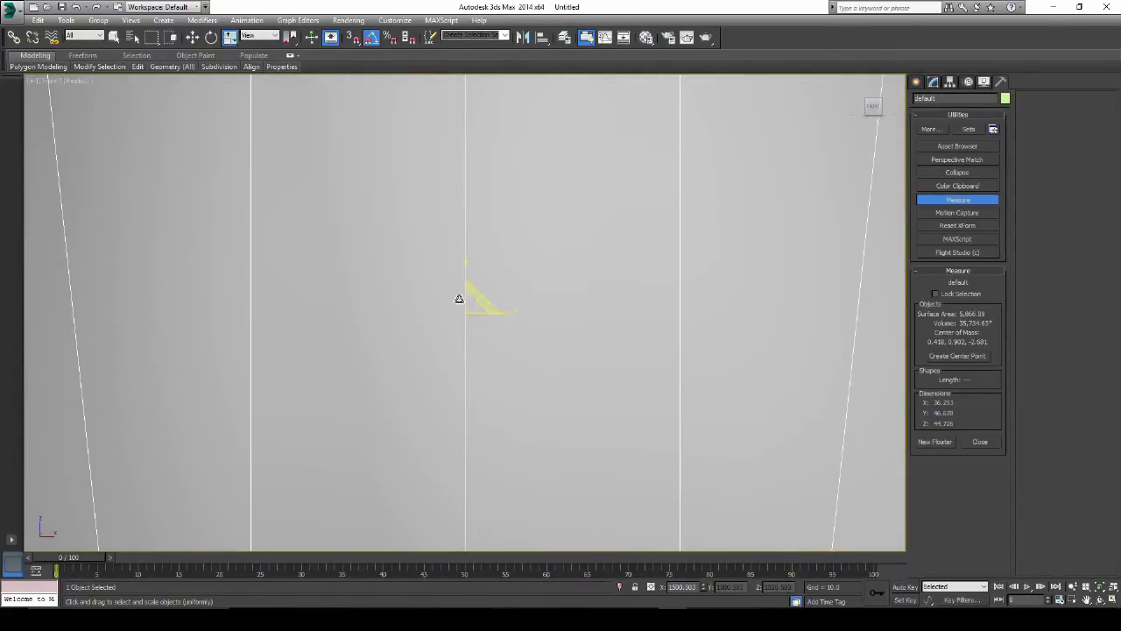
pyautogui.moveTo(459, 300); pyautogui.dragTo(766, 171)
pyautogui.moveTo(475, 311); pyautogui.dragTo(828, 94)
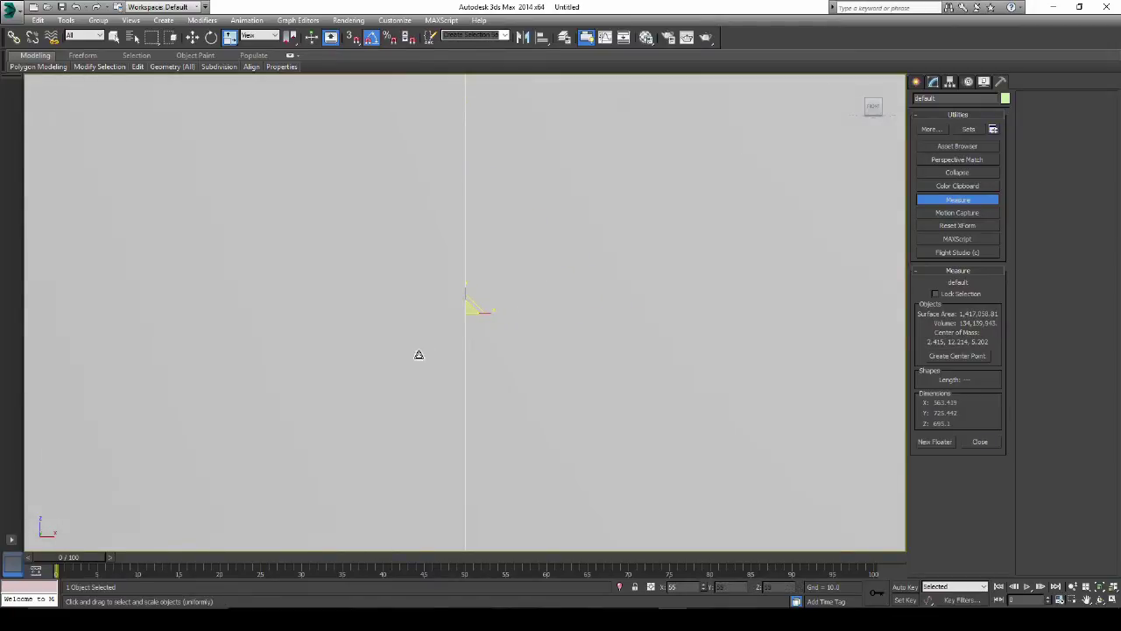
pyautogui.hotkey('ctrl', 'z')
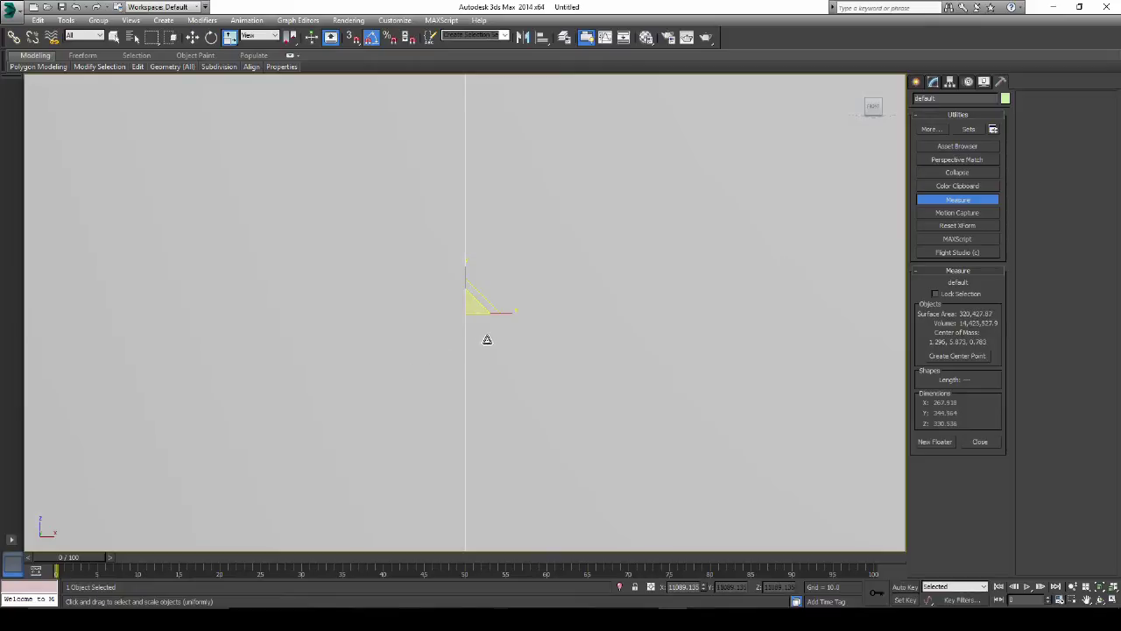
pyautogui.moveTo(470, 305)
pyautogui.mouseDown()
pyautogui.moveTo(458, 323)
pyautogui.moveTo(471, 316)
pyautogui.mouseUp()
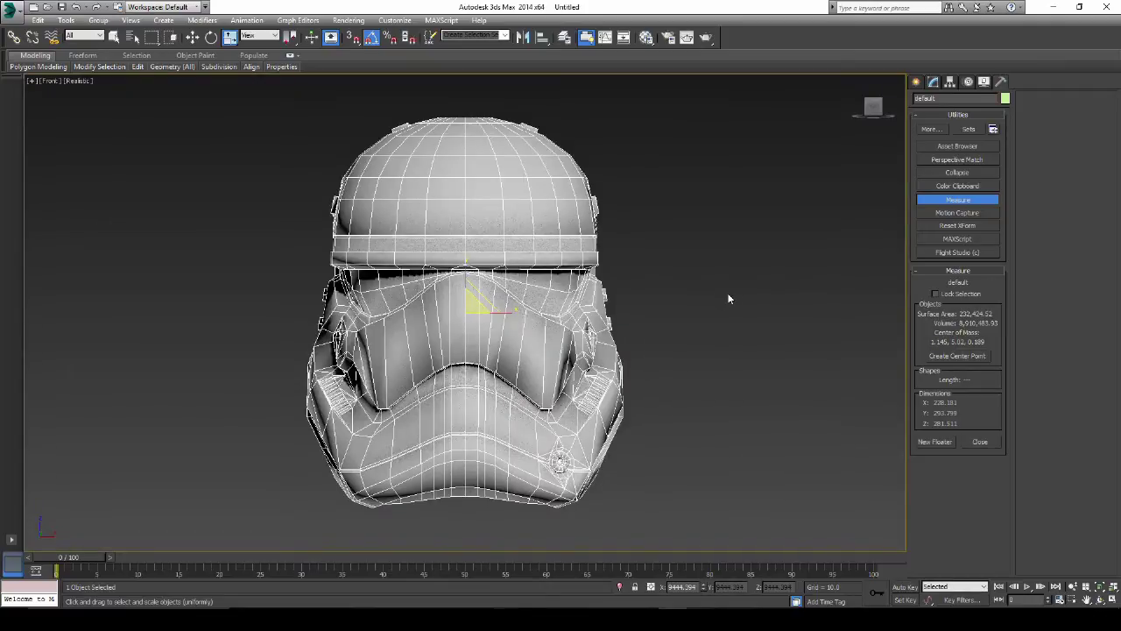
# - Apply Reset XForm to the helmet to bake its rotation and scale
pyautogui.click(641, 299)
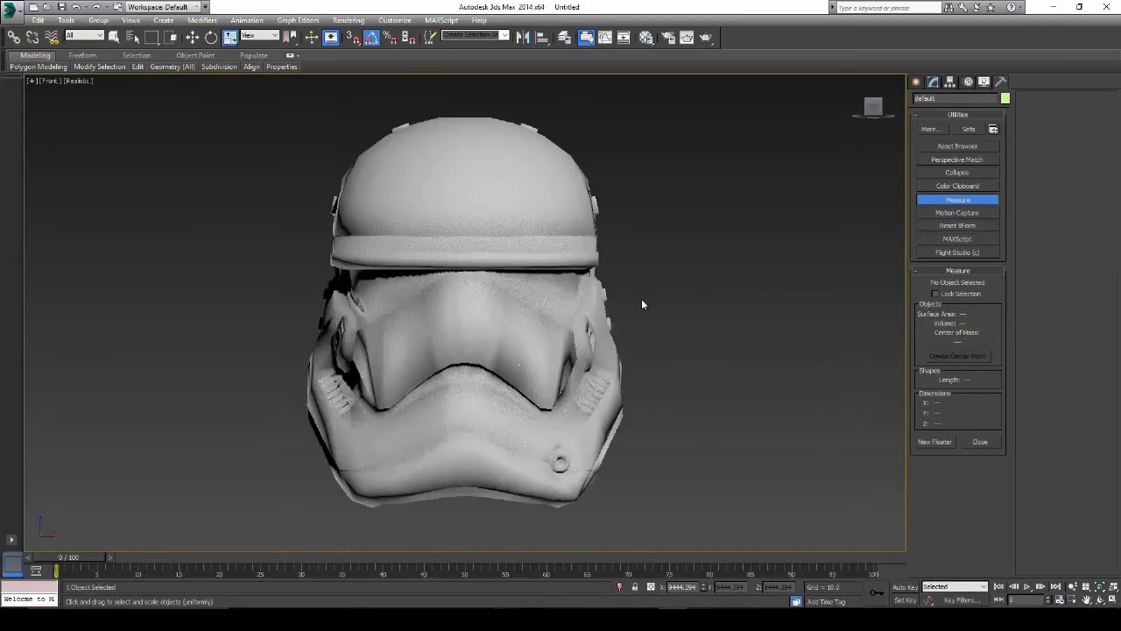
pyautogui.click(952, 227)
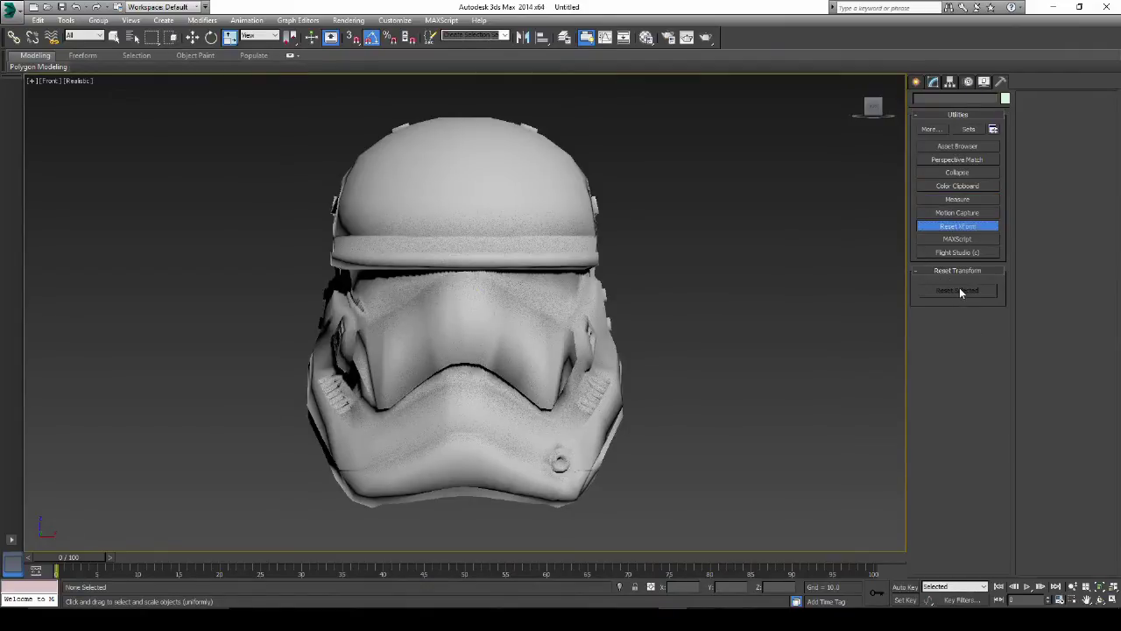
pyautogui.click(487, 241)
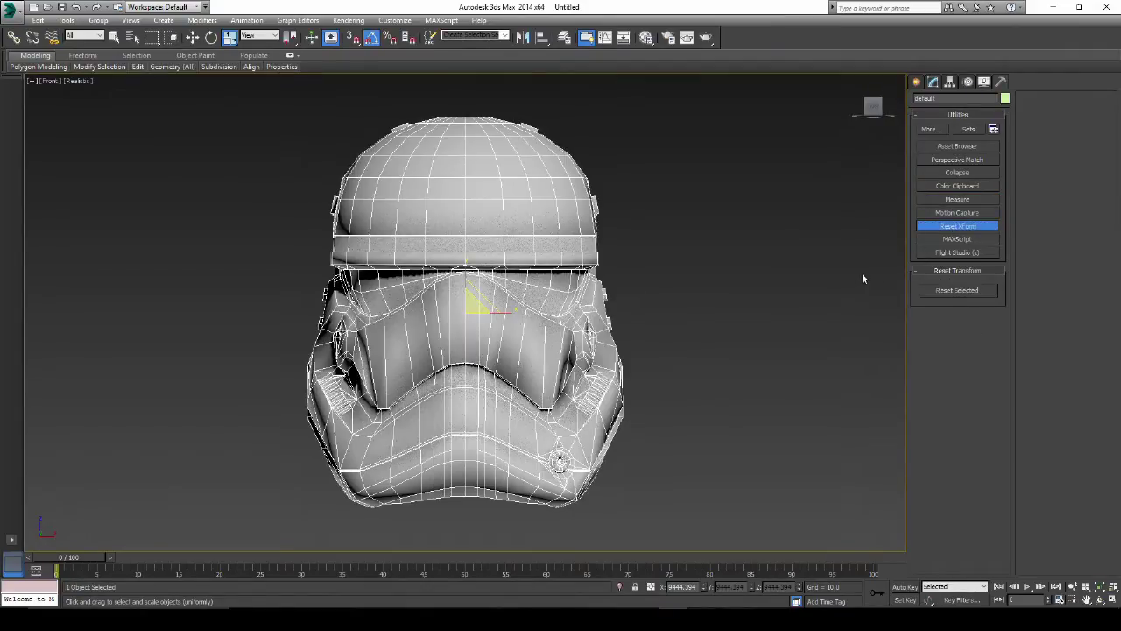
pyautogui.click(959, 291)
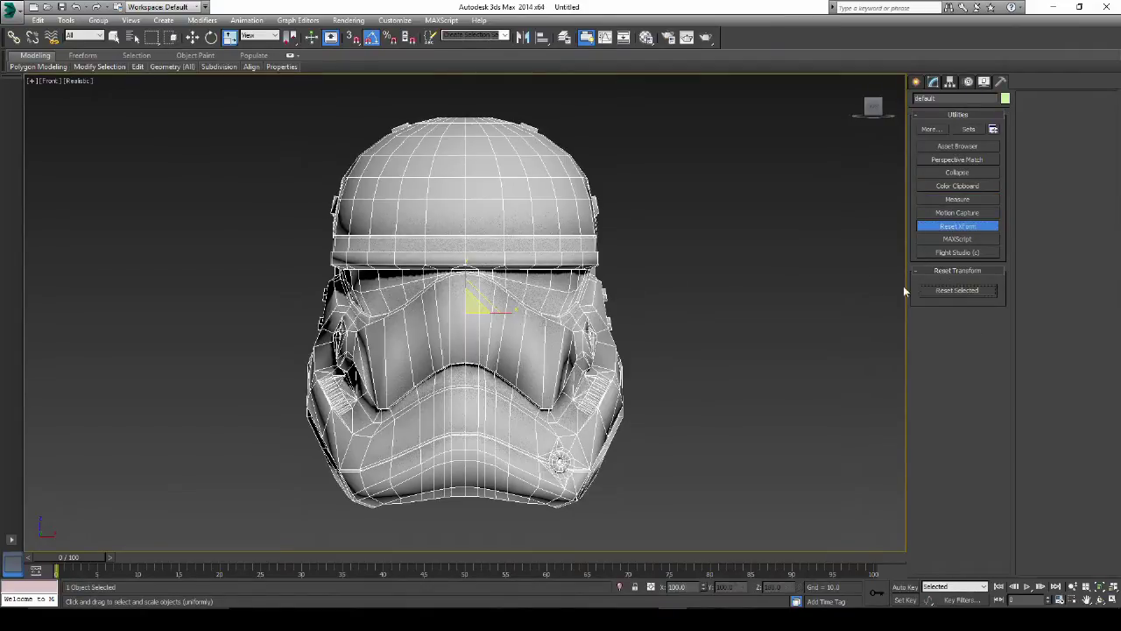
# - Collapse the modifier stack so only Editable Poly remains, then reselect the helmet
pyautogui.click(934, 81)
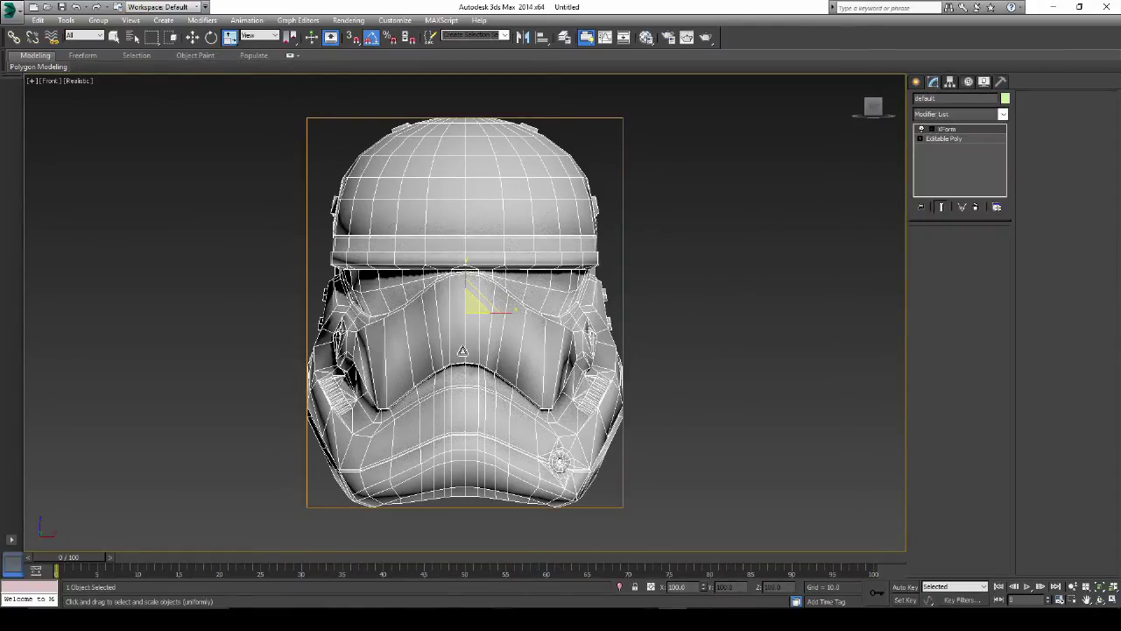
pyautogui.rightClick(953, 128)
pyautogui.click(990, 231)
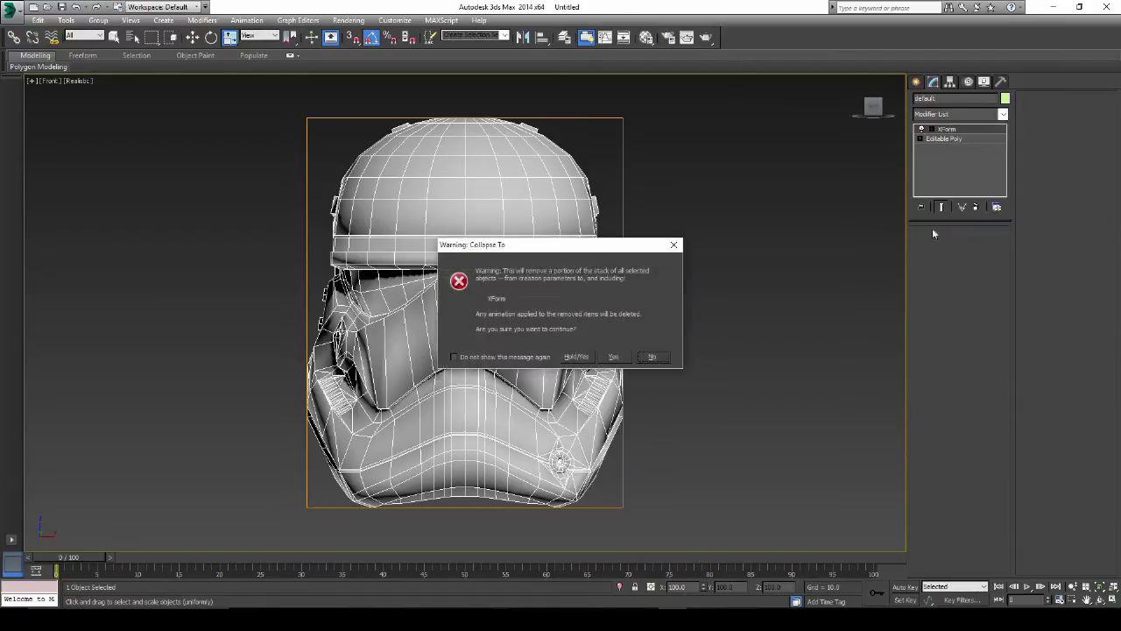
pyautogui.click(614, 357)
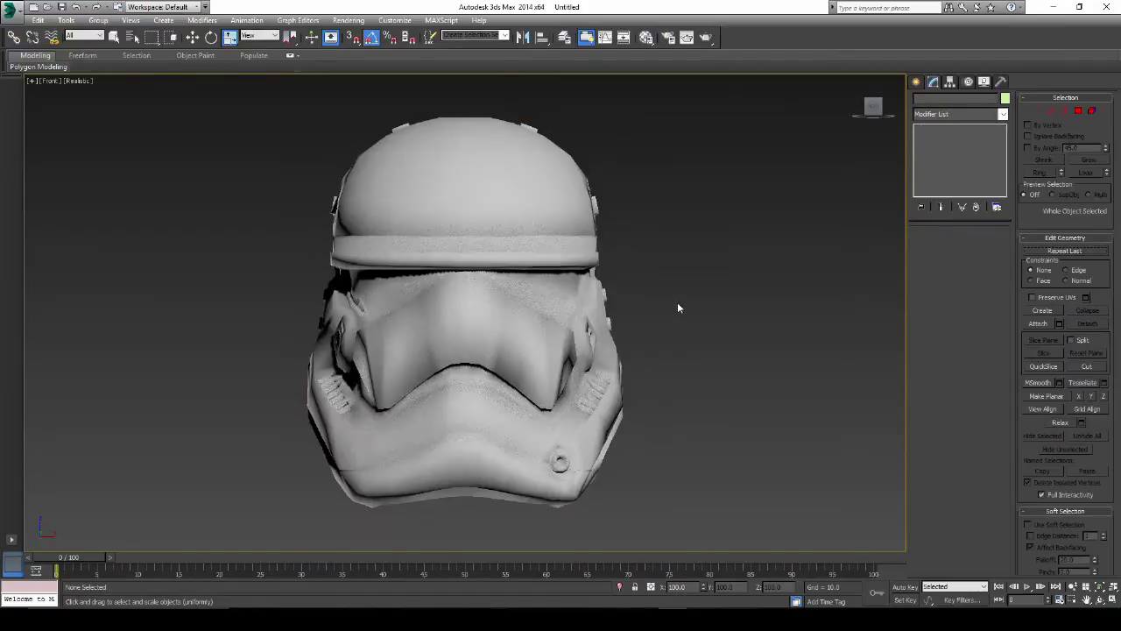
pyautogui.hotkey('ctrl', 'a')
pyautogui.press('F4')
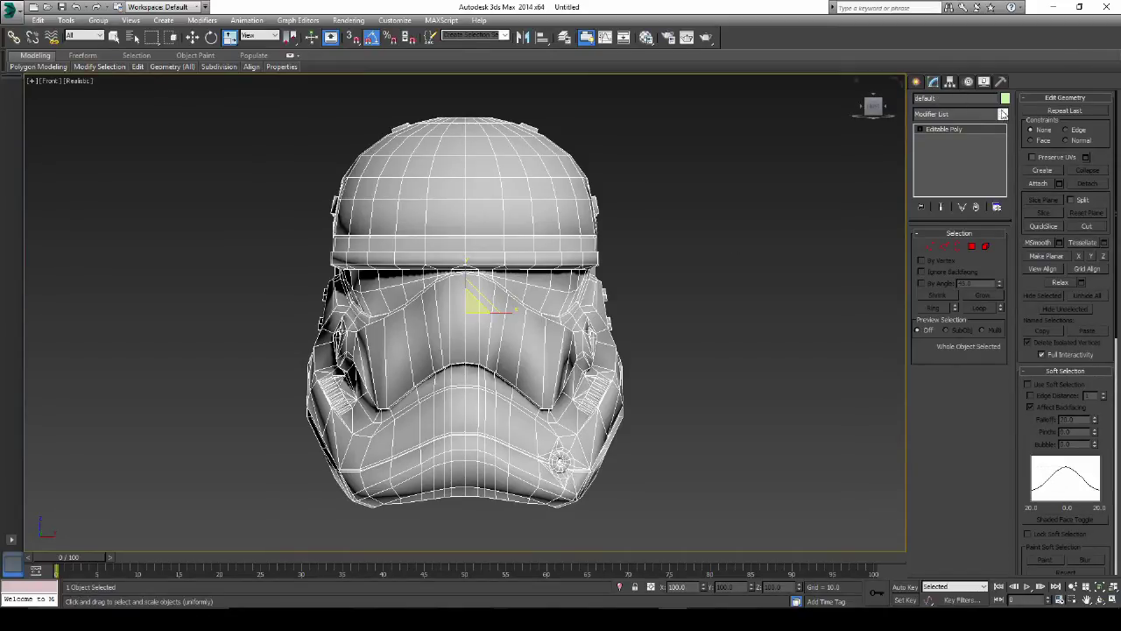
# - Add a TurboSmooth modifier to the helmet
pyautogui.click(1004, 115)
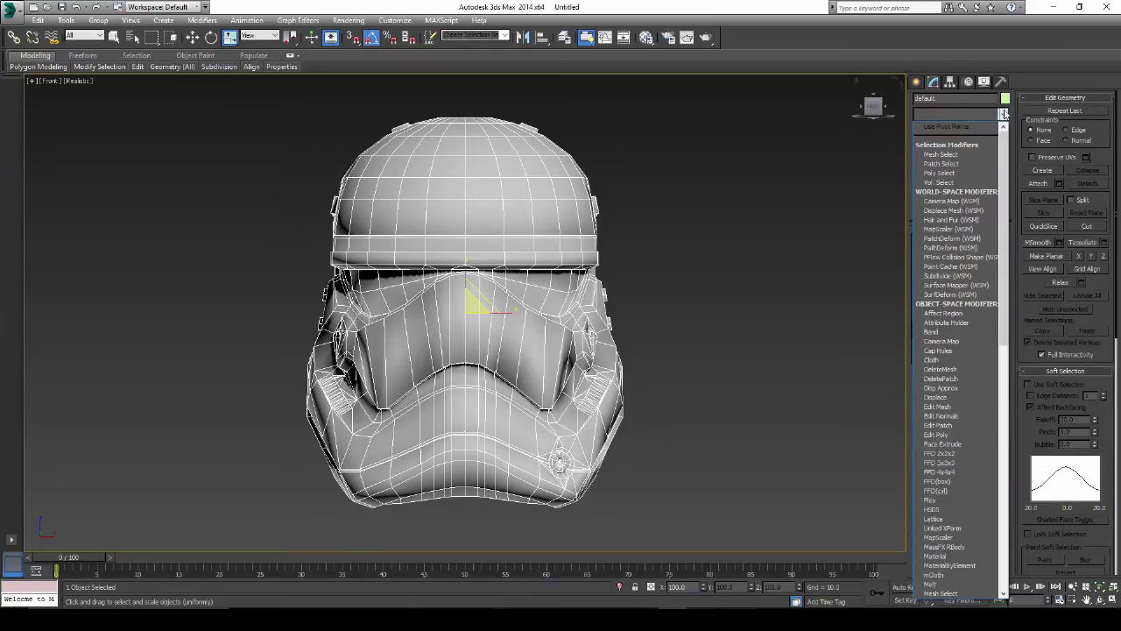
pyautogui.moveTo(1003, 194); pyautogui.dragTo(997, 372)
pyautogui.click(966, 518)
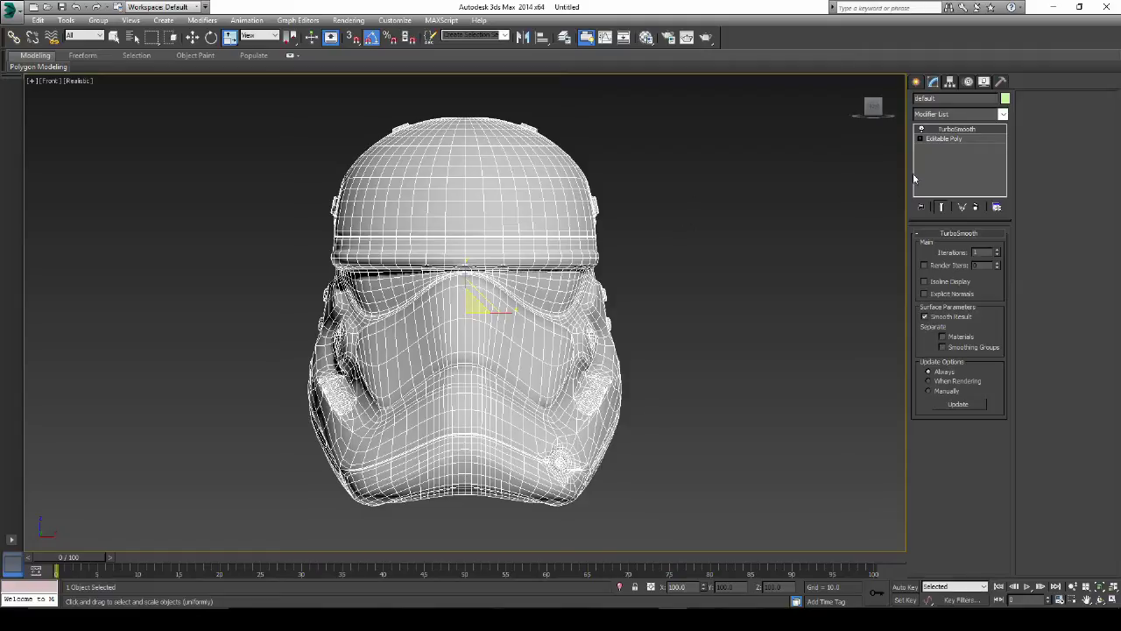
# - Auto-smooth all the helmet's Editable Poly polygons at 30 degrees, then deselect them
pyautogui.click(947, 140)
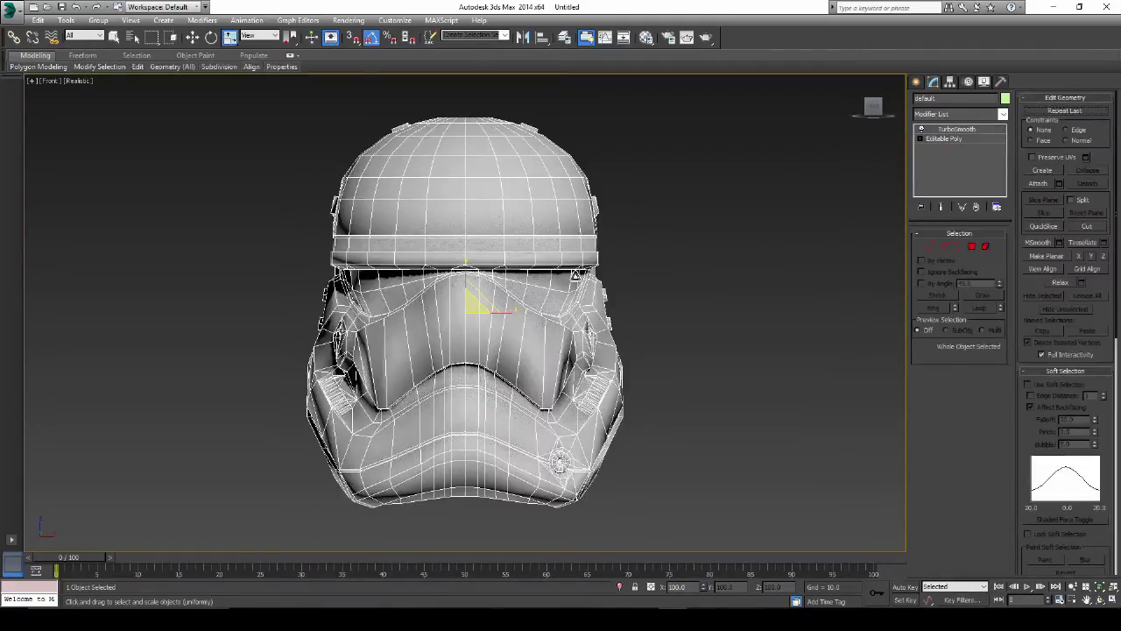
pyautogui.click(971, 246)
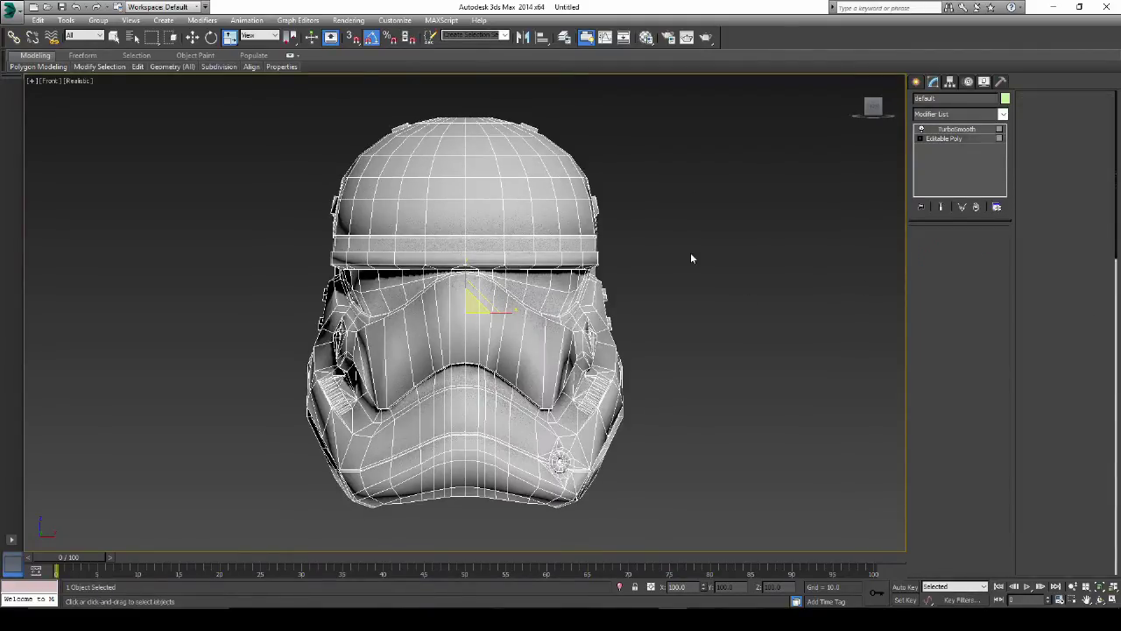
pyautogui.hotkey('ctrl', 'a')
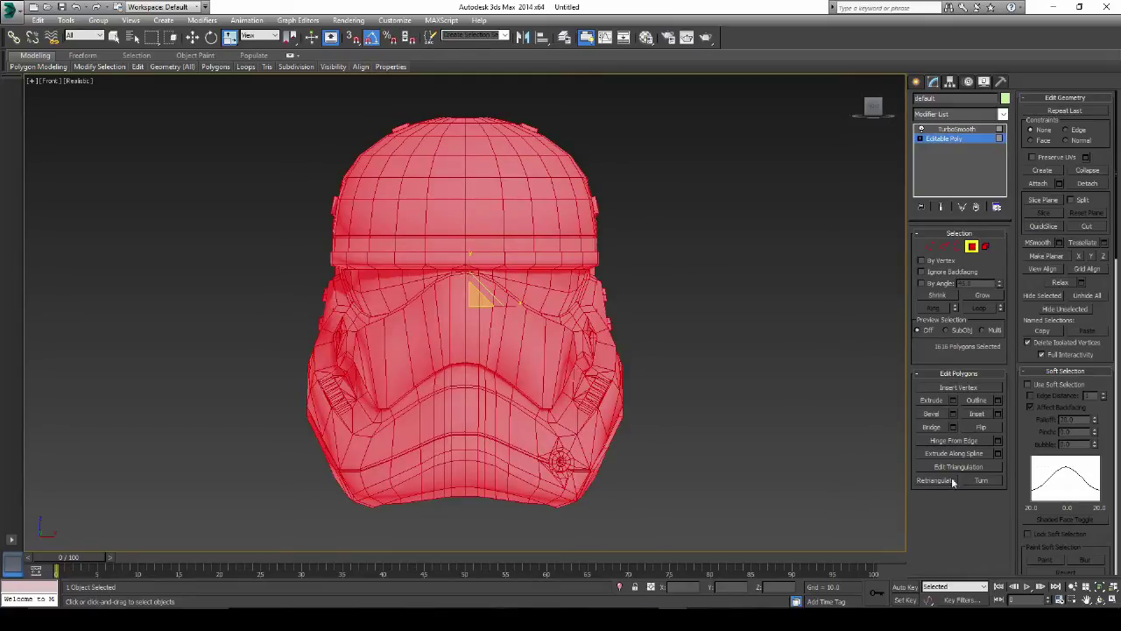
pyautogui.scroll(-10, 1117, 364)
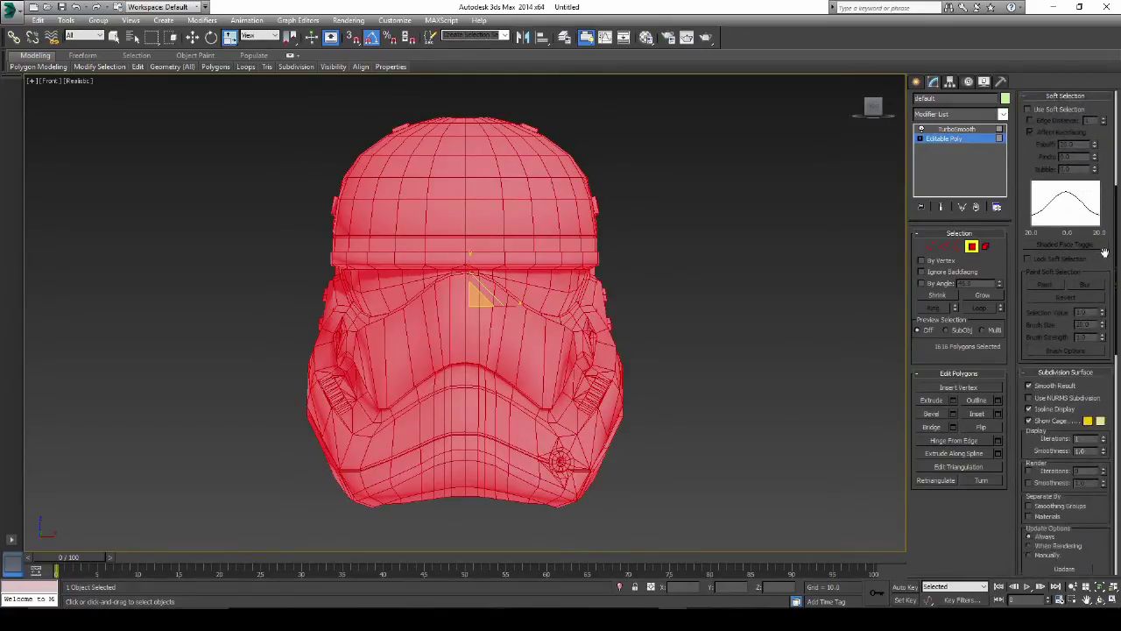
pyautogui.scroll(-5, 1095, 456)
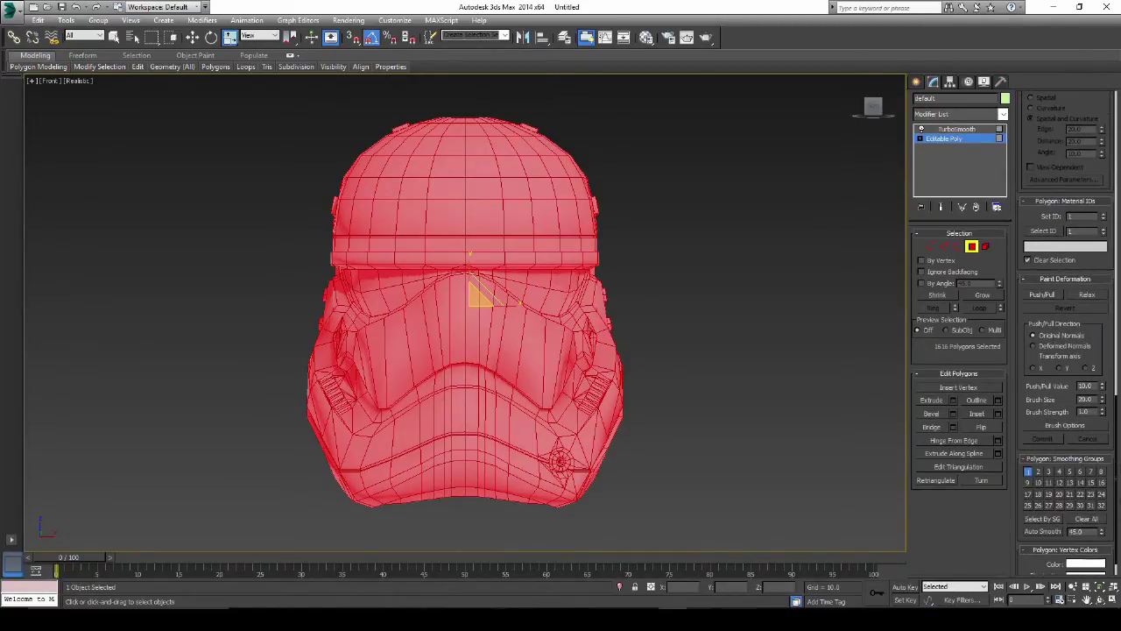
pyautogui.click(1075, 531)
pyautogui.write('30')
pyautogui.click(1044, 530)
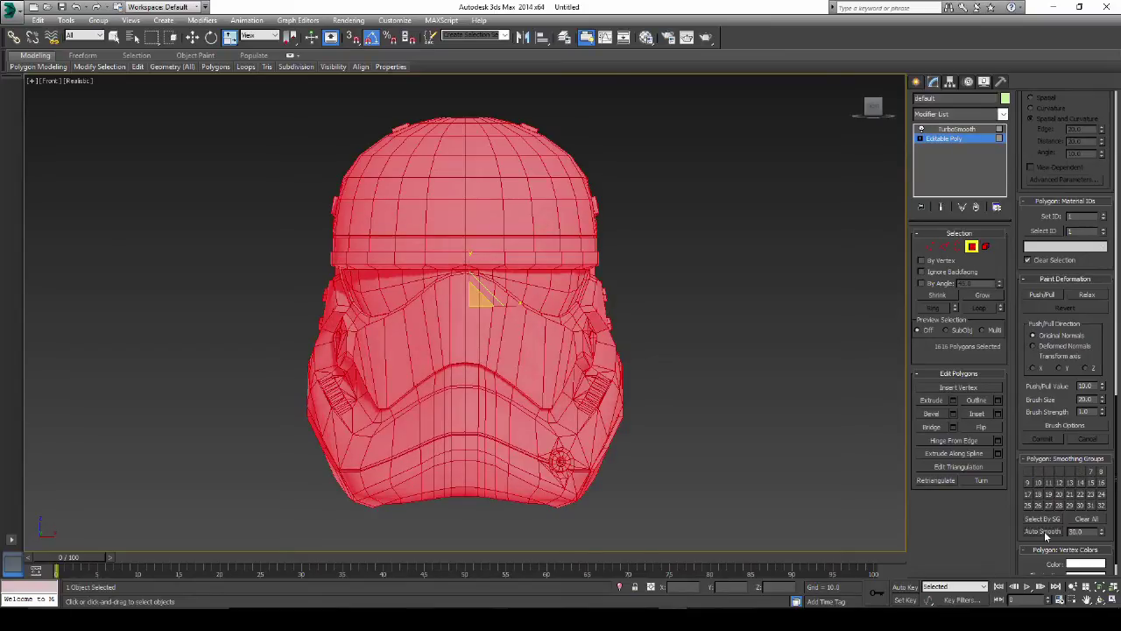
pyautogui.click(657, 325)
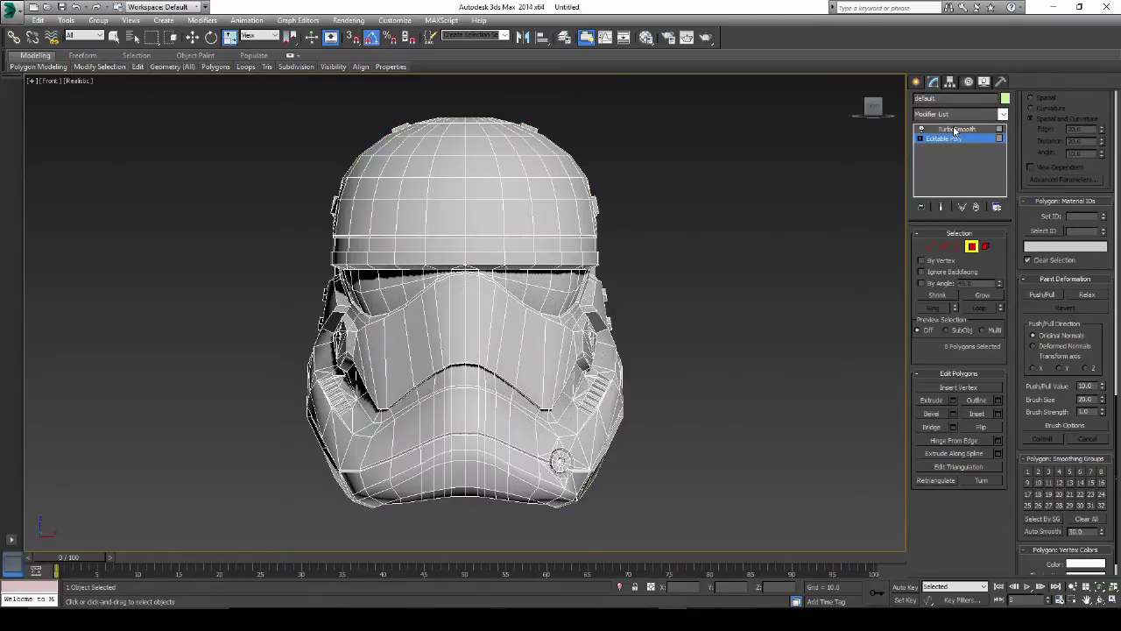
pyautogui.click(977, 247)
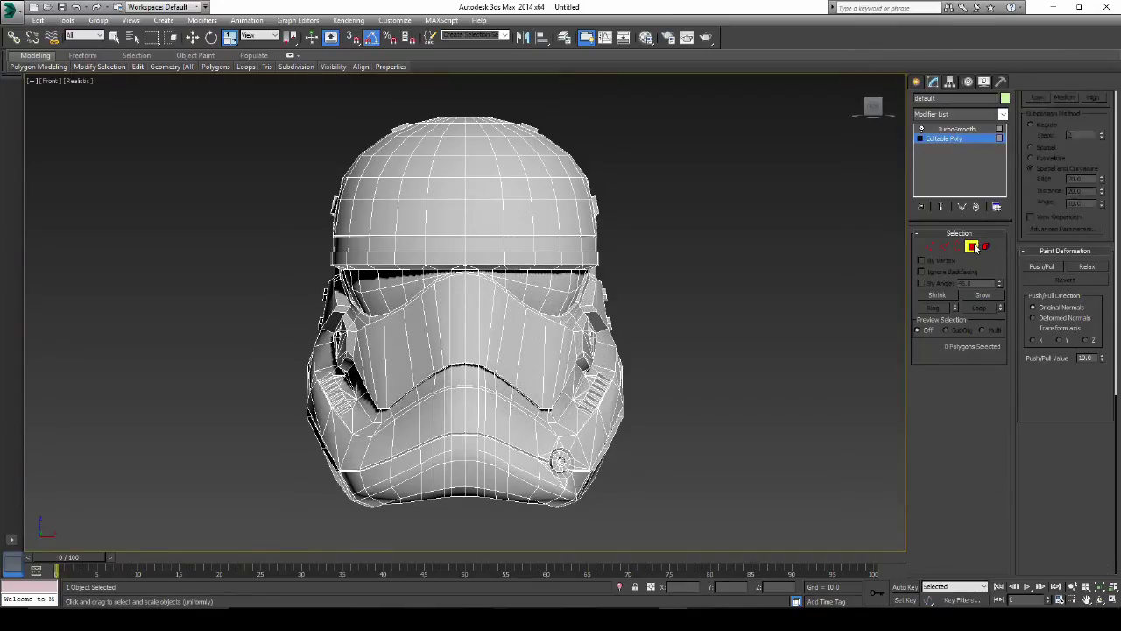
pyautogui.click(961, 137)
# - Enable Separate by Smoothing Groups in TurboSmooth and orbit to inspect the helmet
pyautogui.click(959, 129)
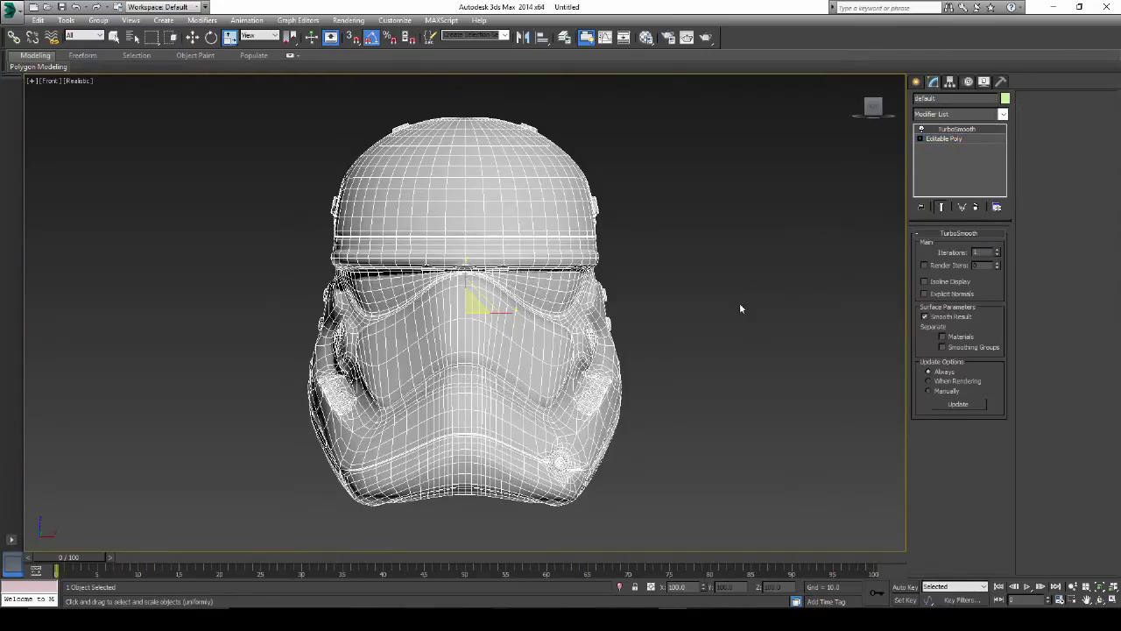
pyautogui.click(942, 347)
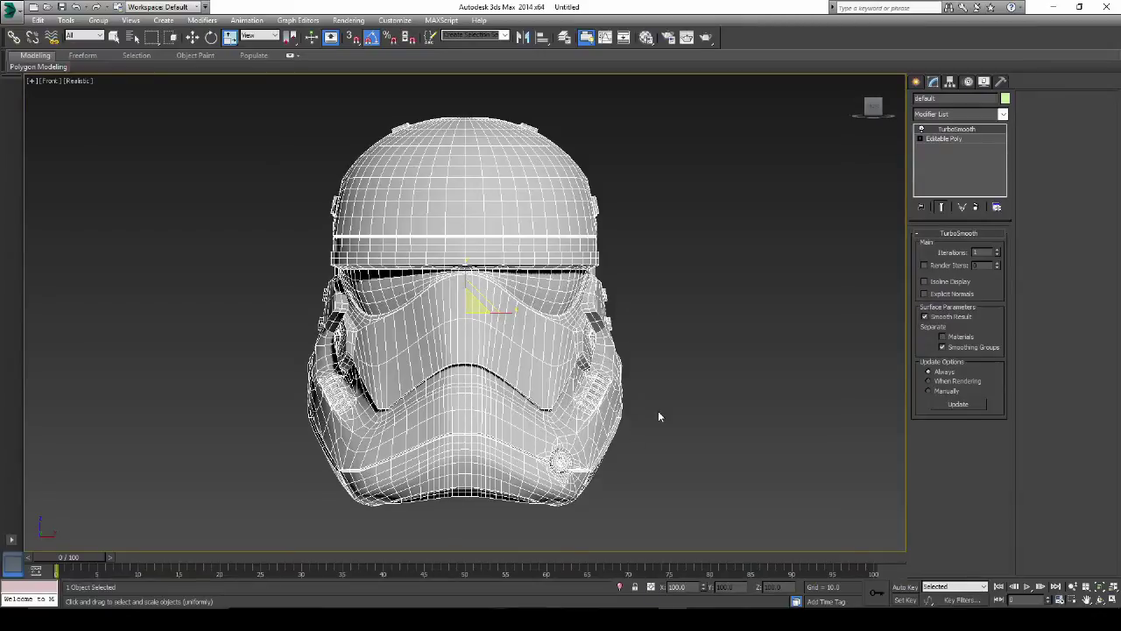
pyautogui.keyDown('alt'); pyautogui.moveTo(658, 410); pyautogui.dragTo(573, 376, button='middle'); pyautogui.keyUp('alt')
pyautogui.scroll(2, 580, 349)
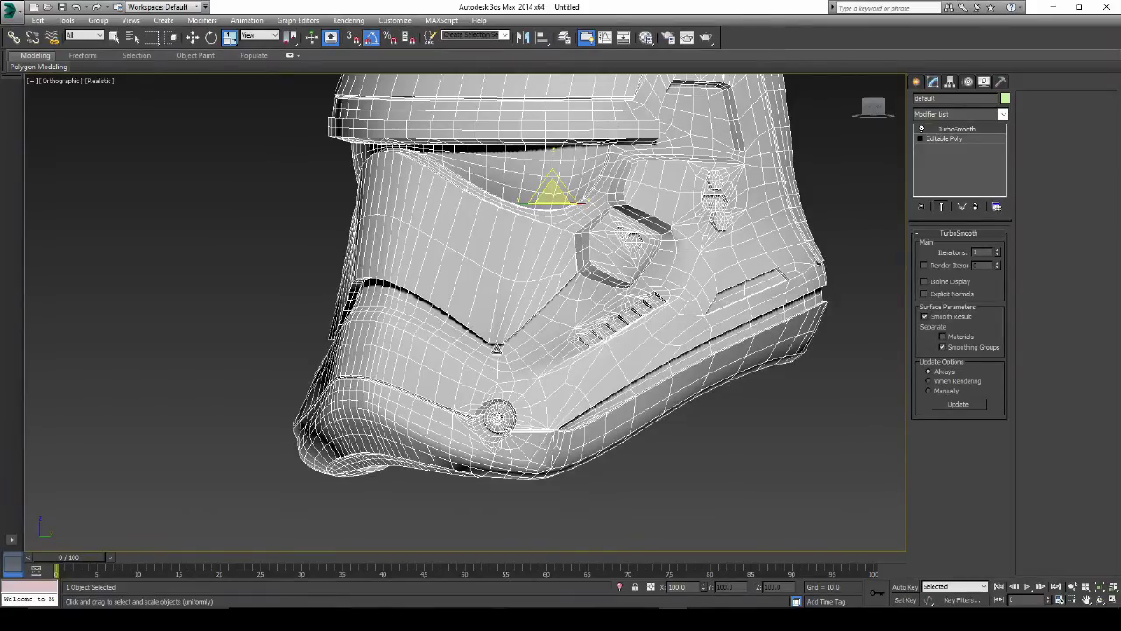
# - Select the edge loop along the helmet's lower face groove, adding extra edges
pyautogui.click(944, 139)
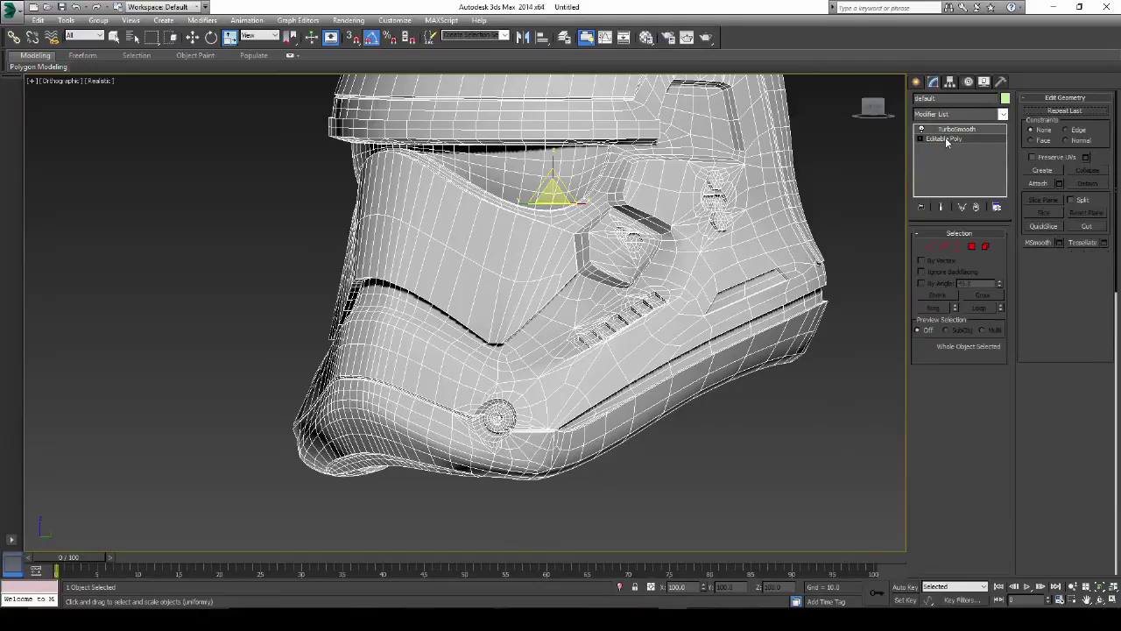
pyautogui.click(946, 252)
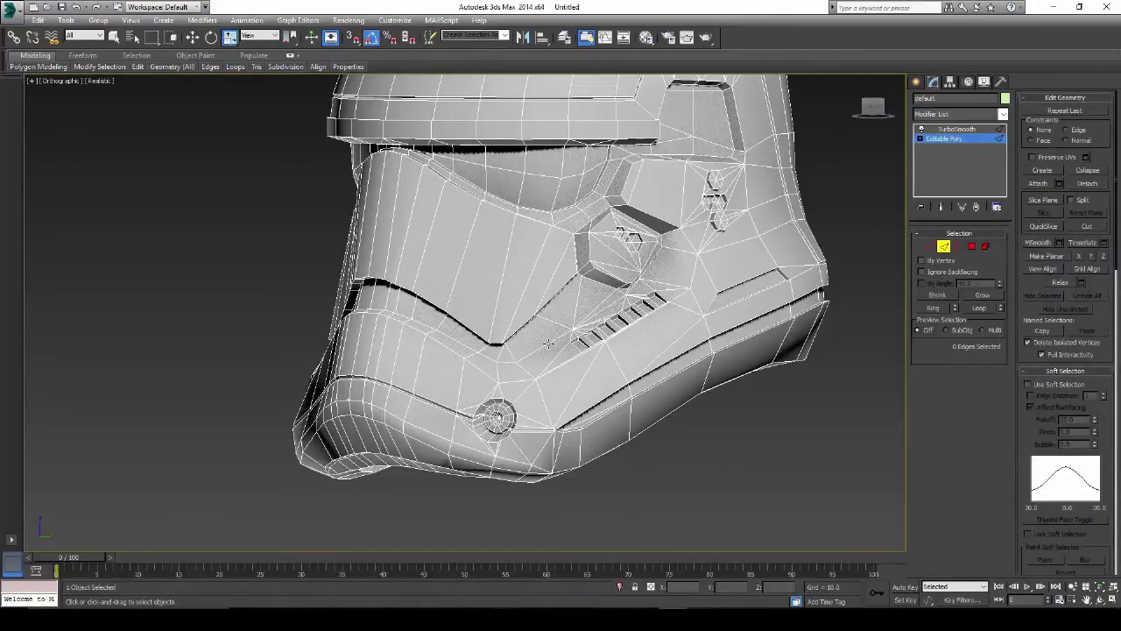
pyautogui.click(545, 344)
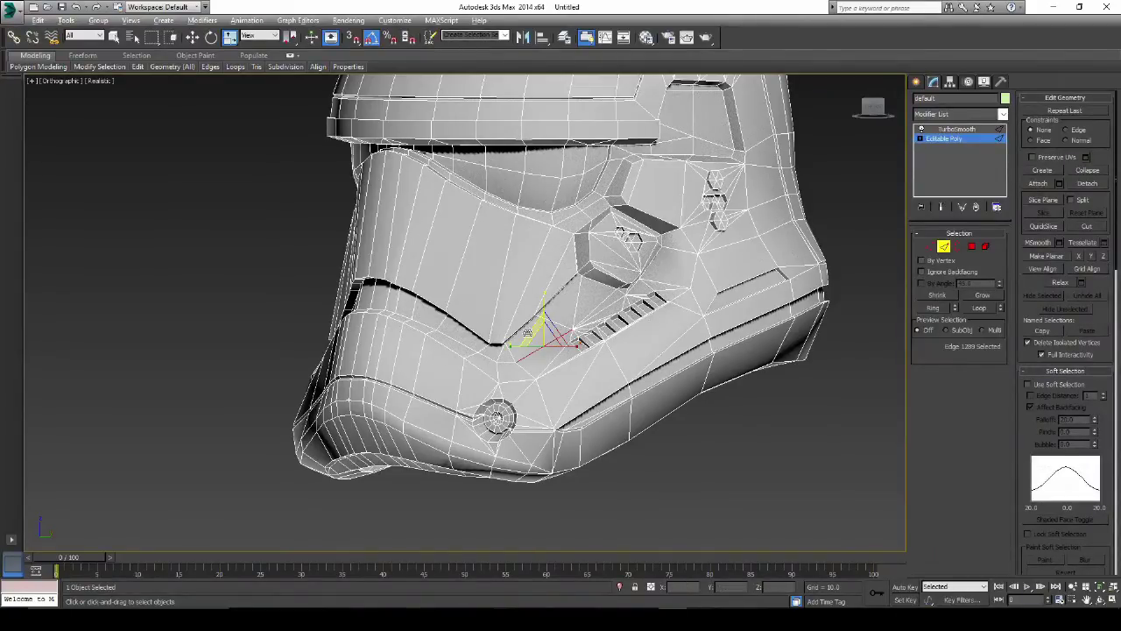
pyautogui.hotkey('alt', 'l')
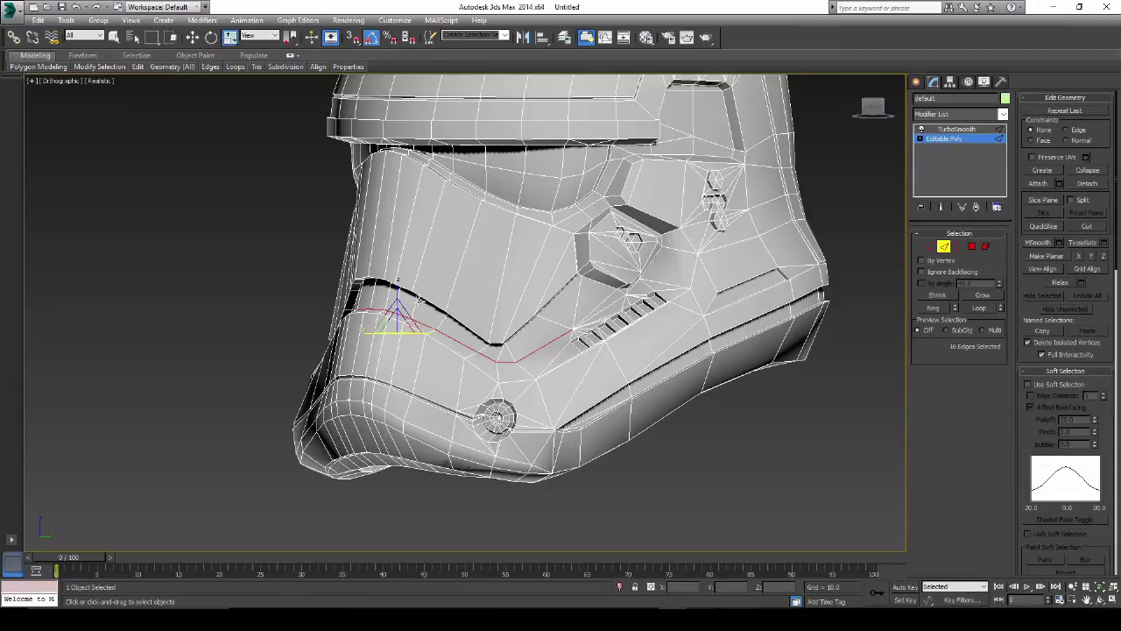
pyautogui.moveTo(527, 331)
pyautogui.keyDown('alt'); pyautogui.mouseDown(button='middle')
pyautogui.moveTo(534, 325)
pyautogui.moveTo(483, 330)
pyautogui.mouseUp(button='middle'); pyautogui.keyUp('alt')
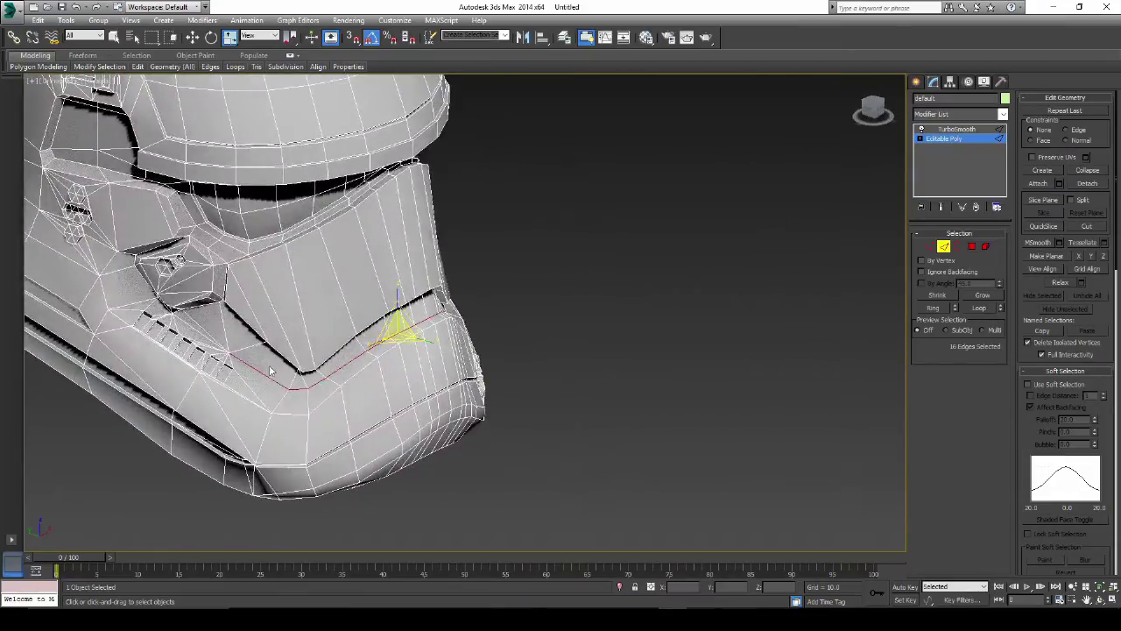
pyautogui.keyDown('ctrl'); pyautogui.click(193, 324); pyautogui.keyUp('ctrl')
pyautogui.keyDown('alt'); pyautogui.moveTo(200, 329); pyautogui.dragTo(328, 356, button='middle'); pyautogui.keyUp('alt')
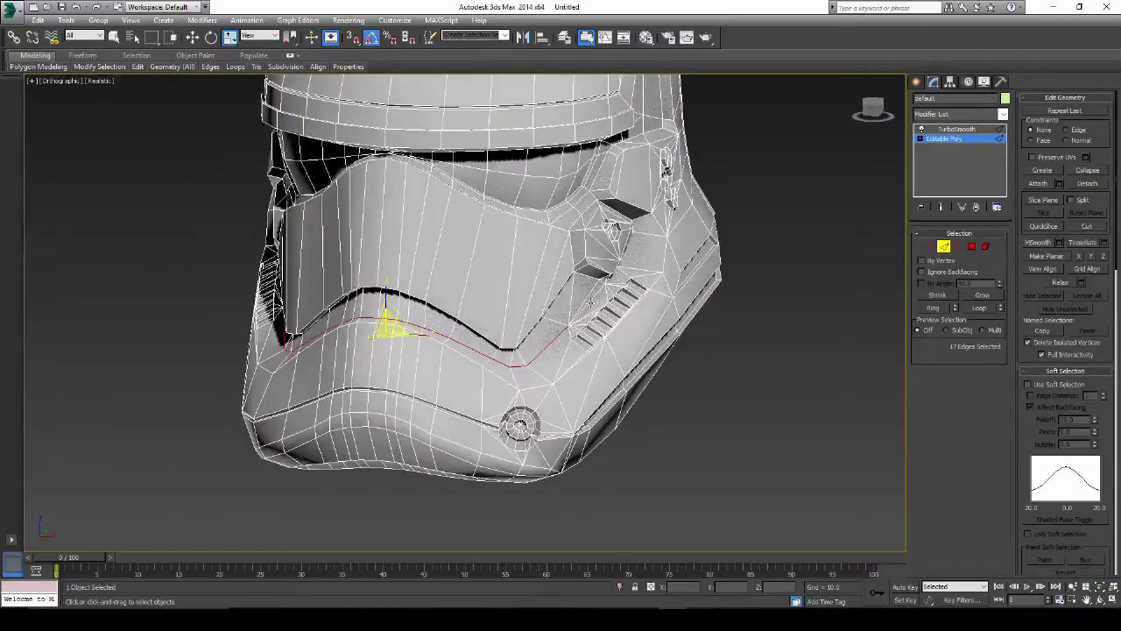
pyautogui.keyDown('ctrl'); pyautogui.click(594, 296); pyautogui.keyUp('ctrl')
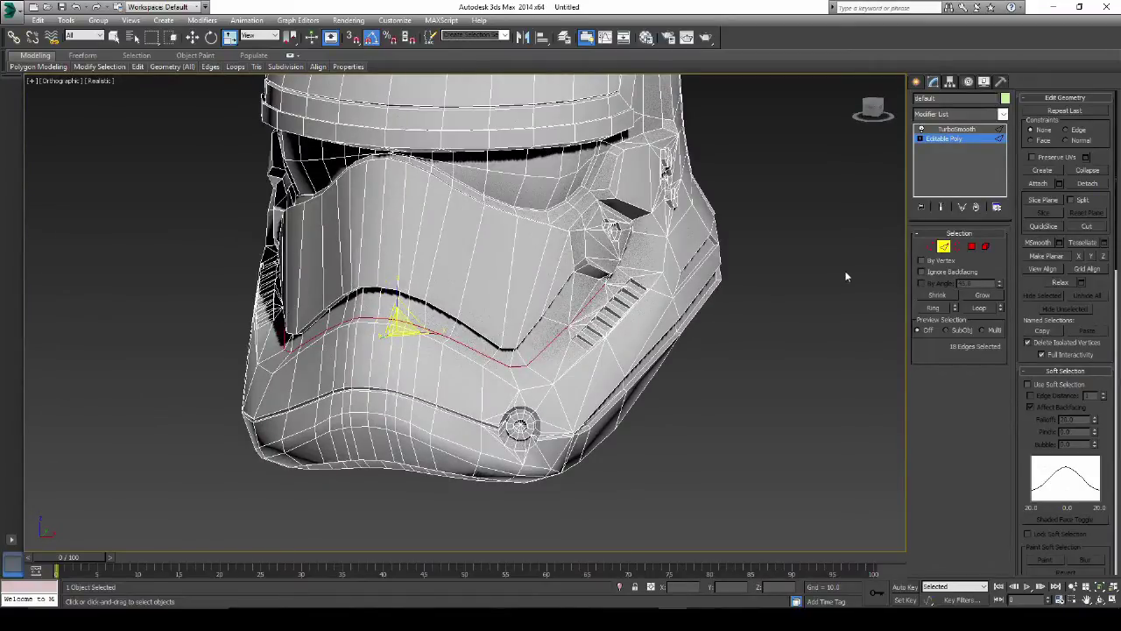
# - Set the selected groove edges' crease to 1.0
pyautogui.moveTo(1091, 322); pyautogui.dragTo(1094, 132)
pyautogui.scroll(-4, 1090, 422)
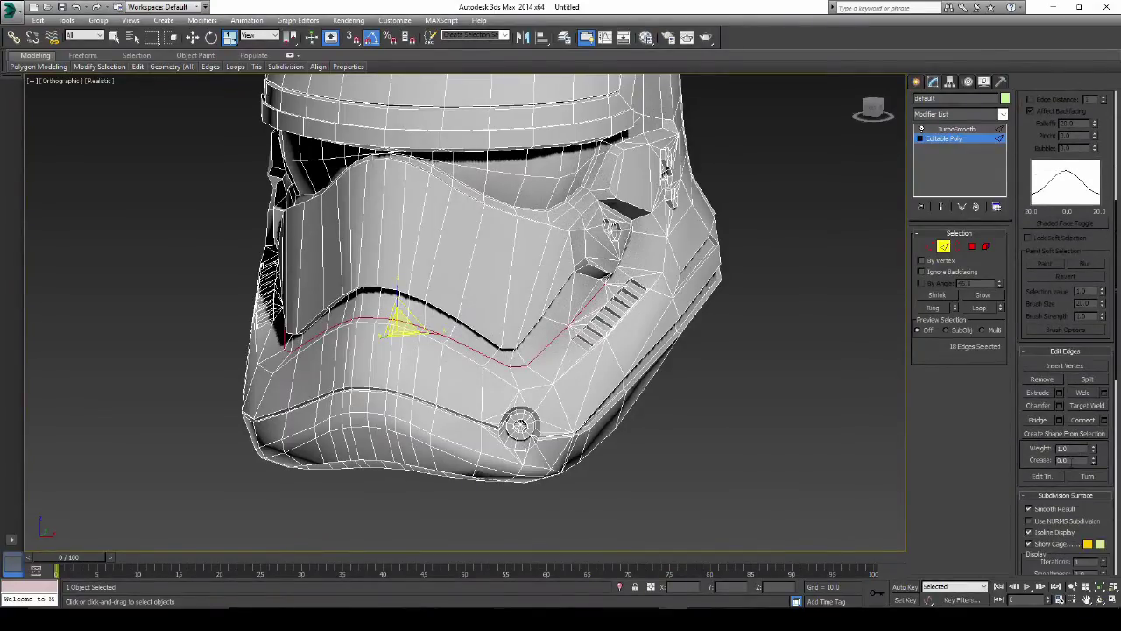
pyautogui.write('1')
pyautogui.press('Return')
pyautogui.write('1')
pyautogui.press('Return')
# - Return to TurboSmooth, orbit around the smoothed helmet, and reselect it
pyautogui.click(951, 129)
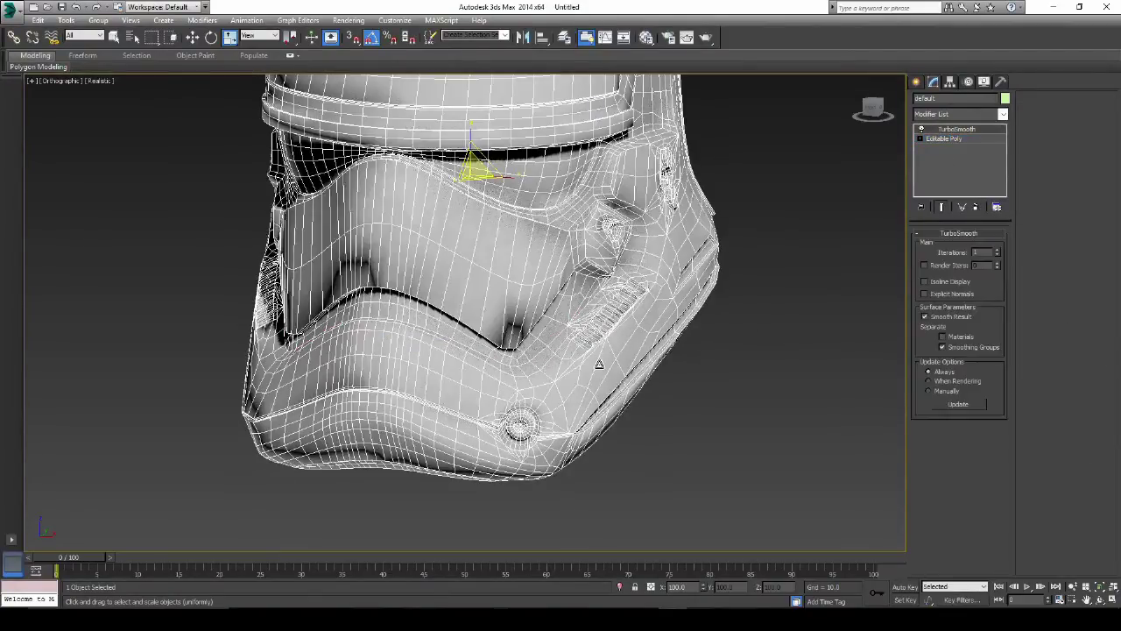
pyautogui.keyDown('alt'); pyautogui.moveTo(644, 361); pyautogui.dragTo(547, 350, button='middle'); pyautogui.keyUp('alt')
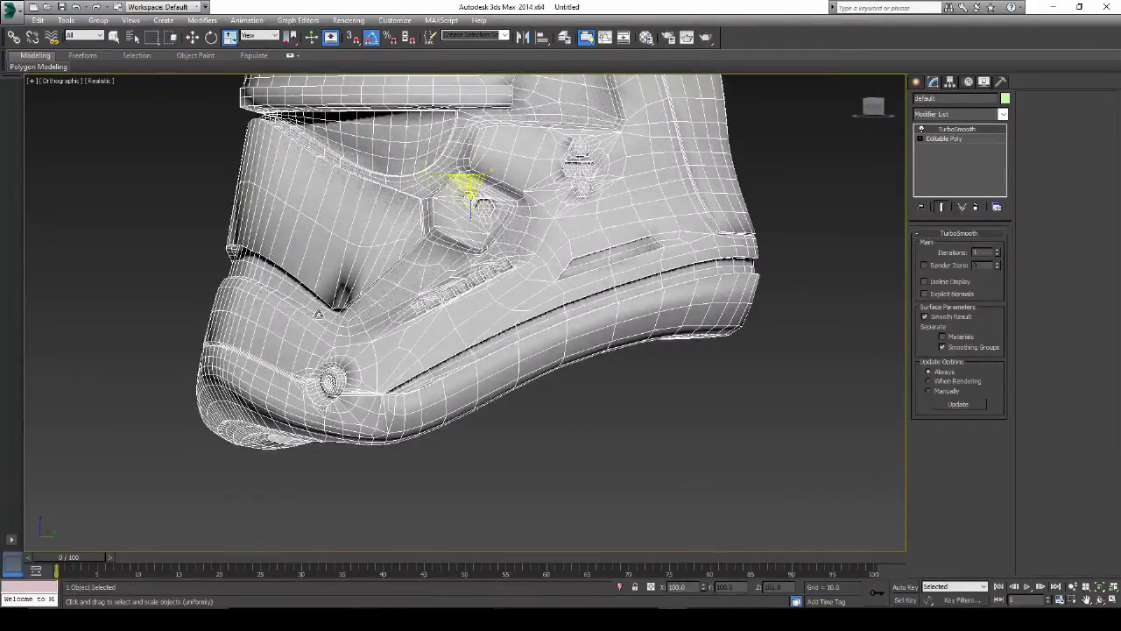
pyautogui.keyDown('alt'); pyautogui.moveTo(349, 313); pyautogui.dragTo(435, 303, button='middle'); pyautogui.keyUp('alt')
pyautogui.moveTo(622, 245); pyautogui.dragTo(597, 357, button='middle')
pyautogui.scroll(-3, 653, 346)
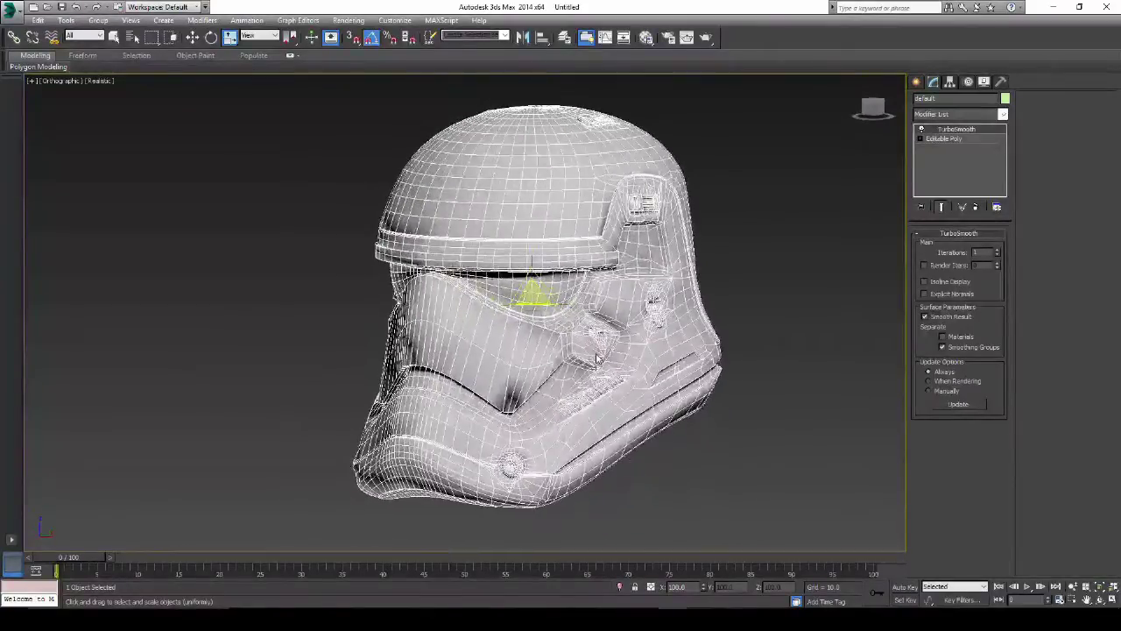
pyautogui.click(722, 193)
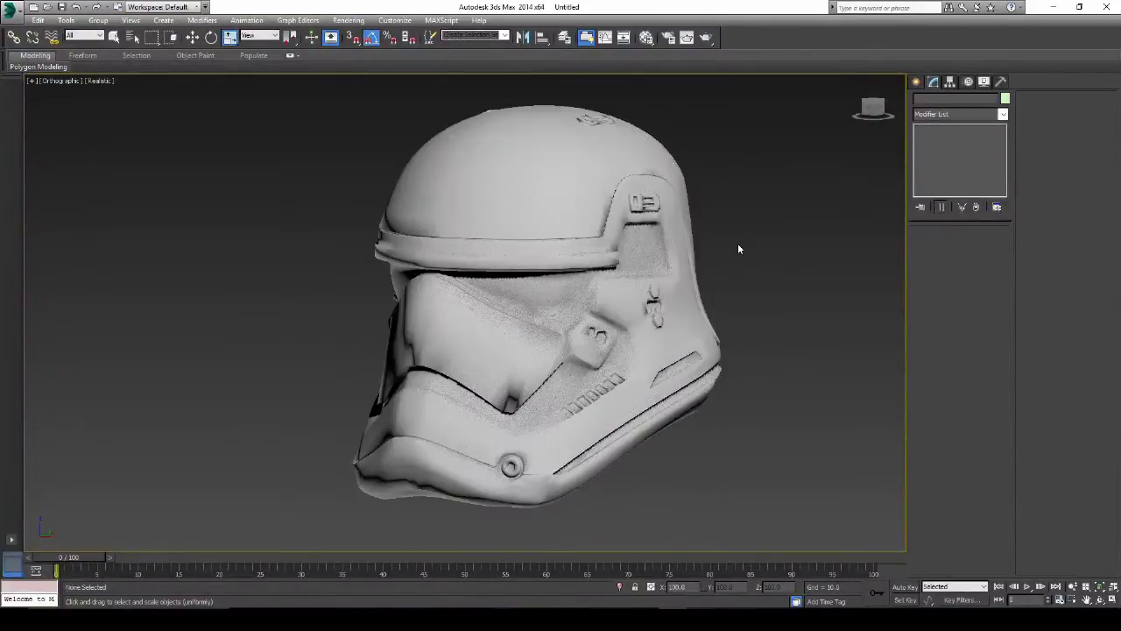
pyautogui.click(655, 378)
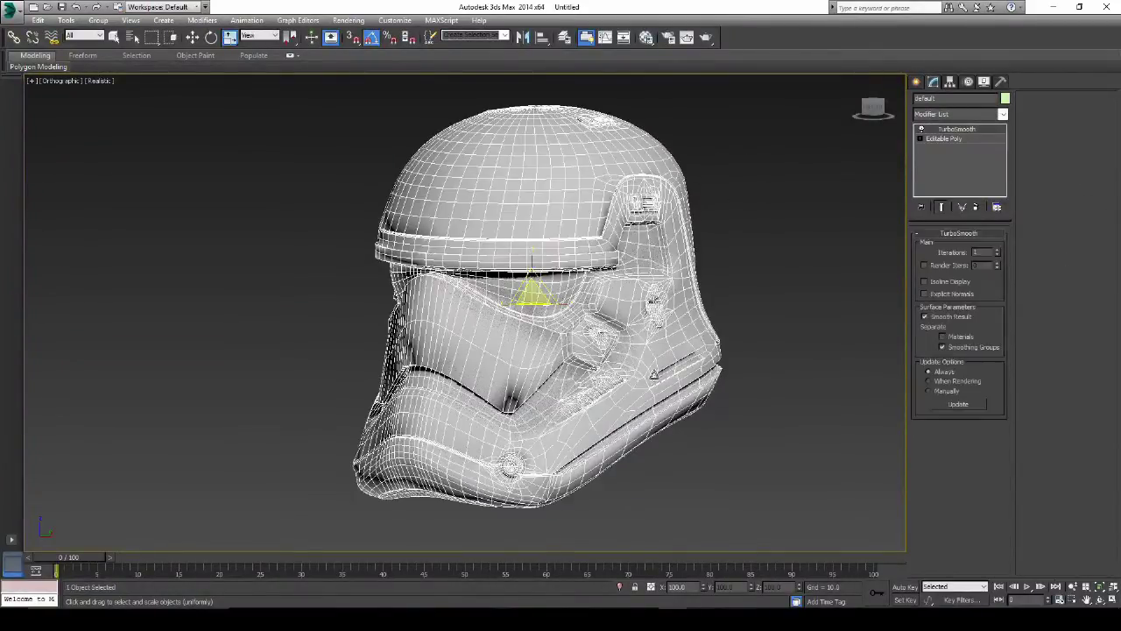
# - Export the selected helmet as binary STL, overwriting Stormtrooper_print_raw.STL
pyautogui.click(15, 10)
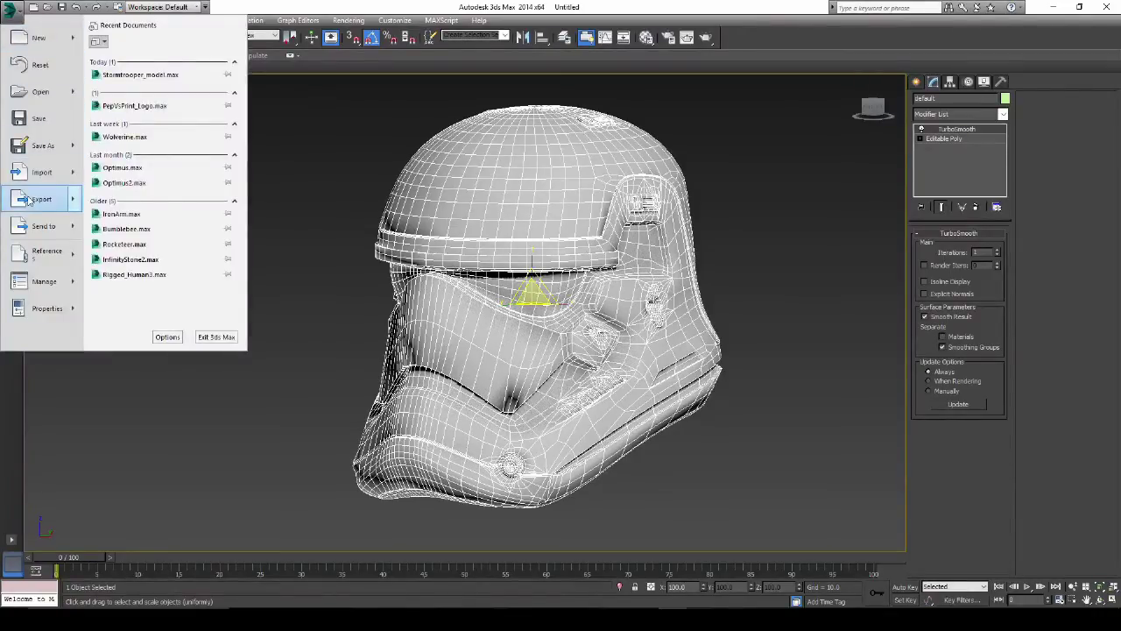
pyautogui.click(28, 199)
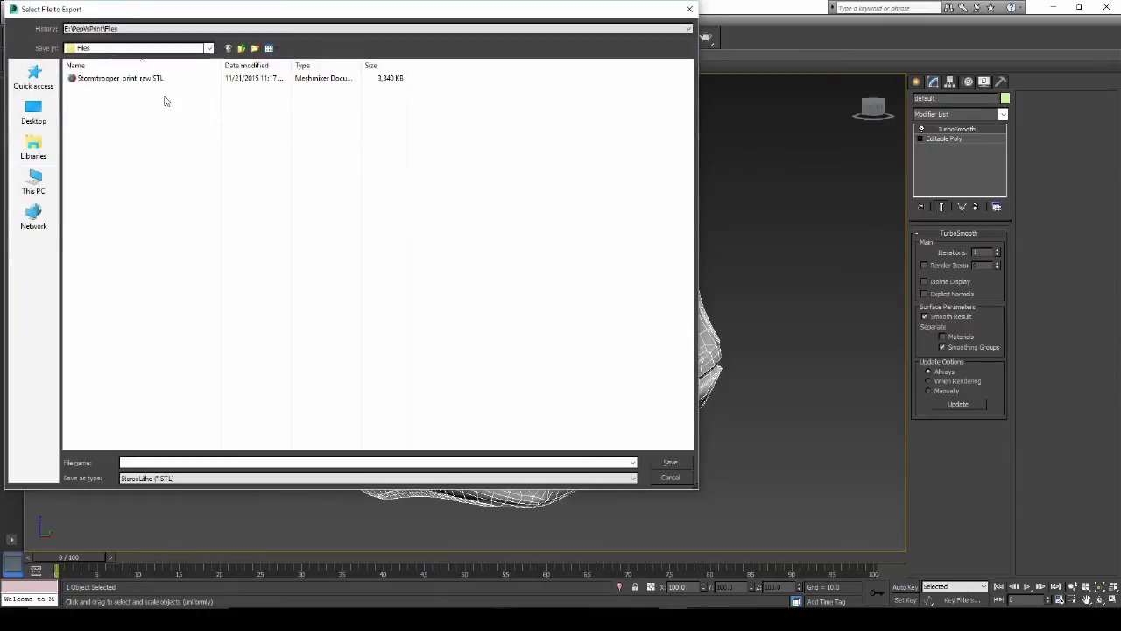
pyautogui.click(153, 79)
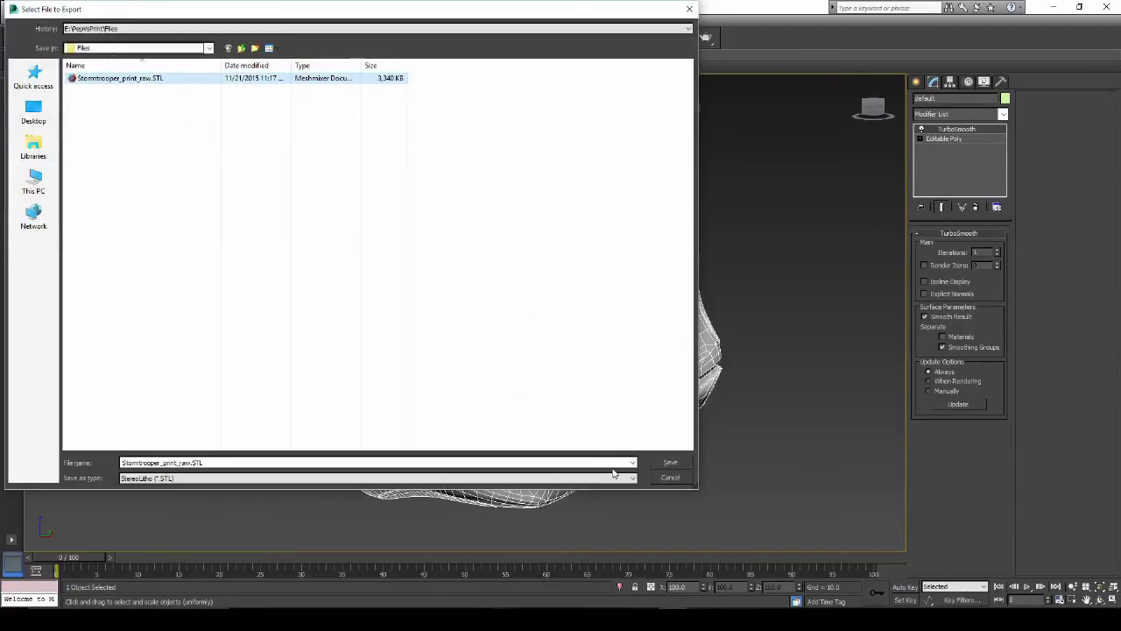
pyautogui.click(679, 462)
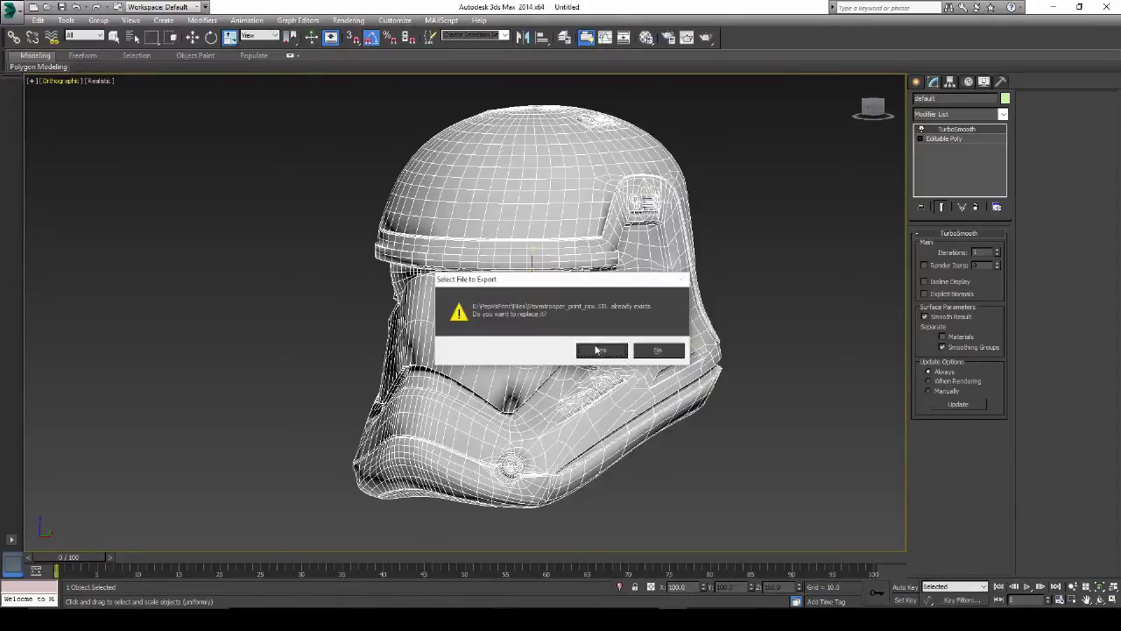
pyautogui.click(595, 348)
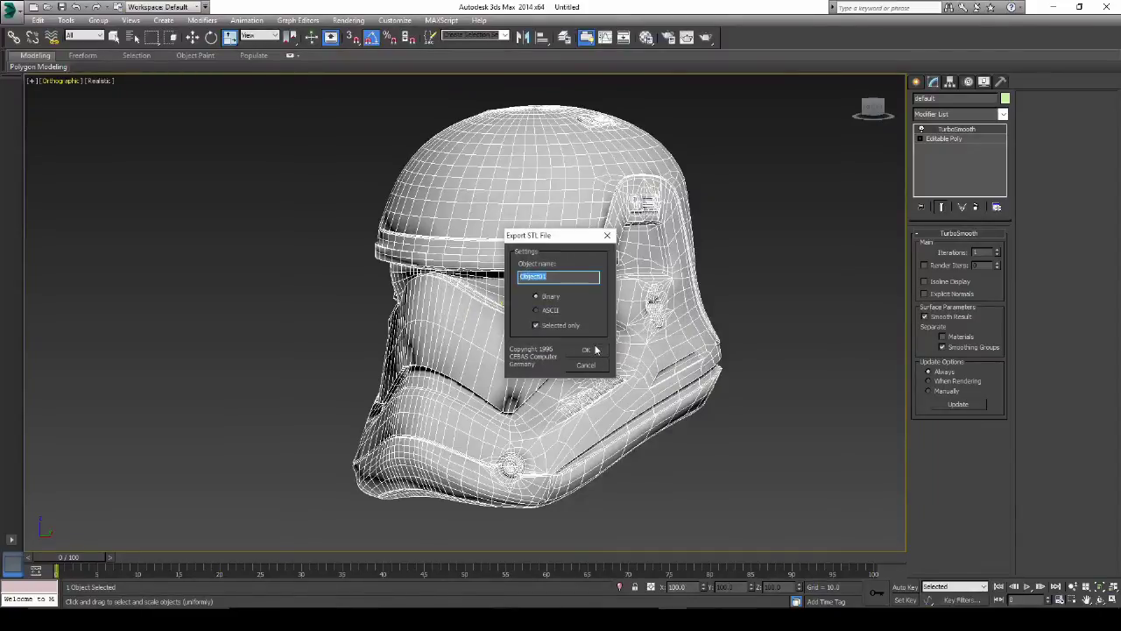
pyautogui.click(595, 349)
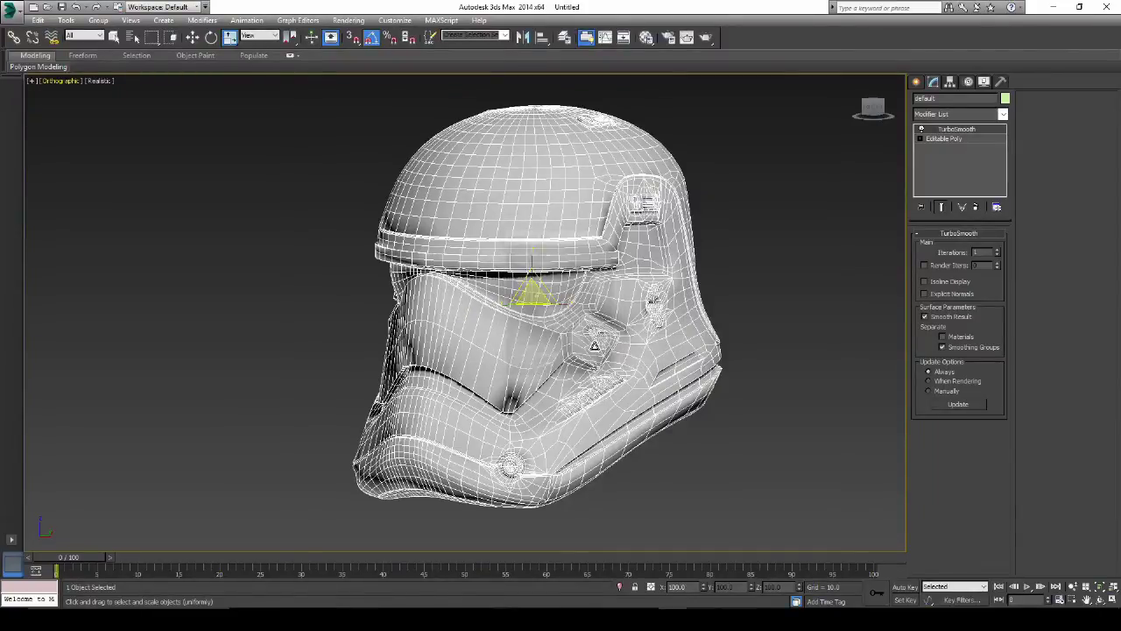
pyautogui.click(752, 281)
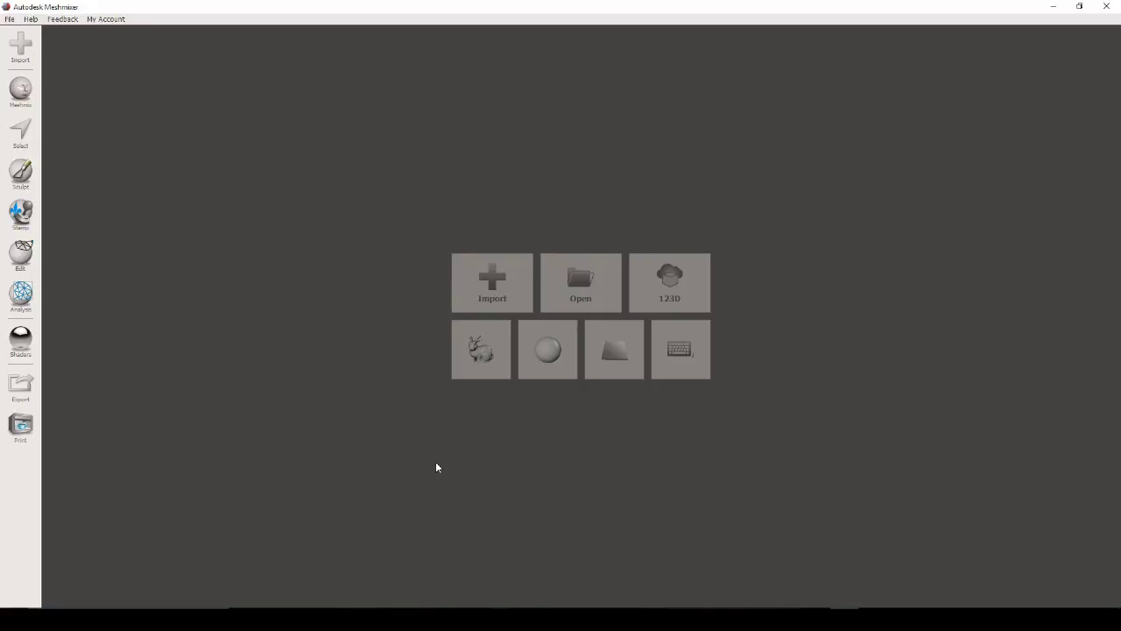
# - Import the Stormtrooper_print_raw.STL helmet mesh from Meshmixer's start screen
pyautogui.click(497, 292)
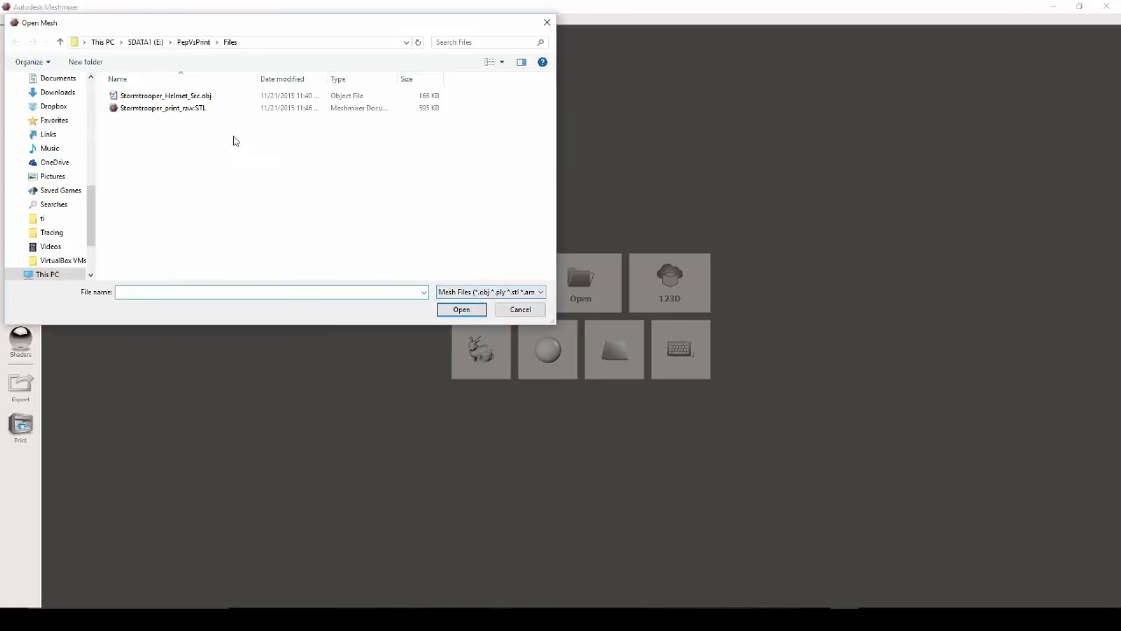
pyautogui.doubleClick(198, 110)
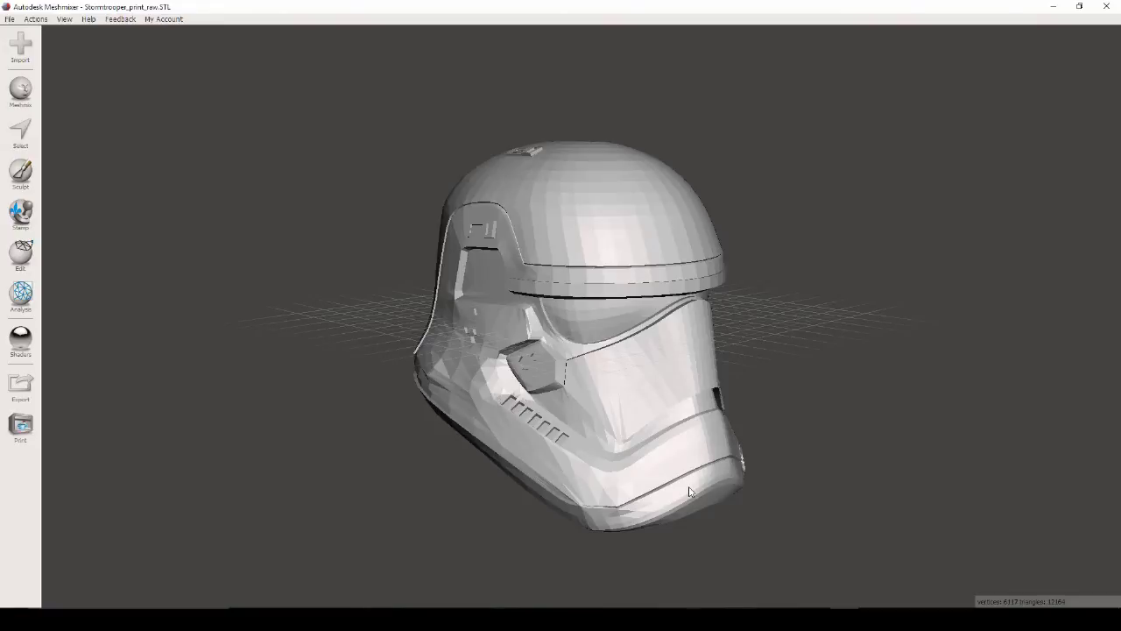
# - Orbit the helmet until its open neck hole faces the camera
pyautogui.moveTo(689, 492); pyautogui.dragTo(457, 381, button='right')
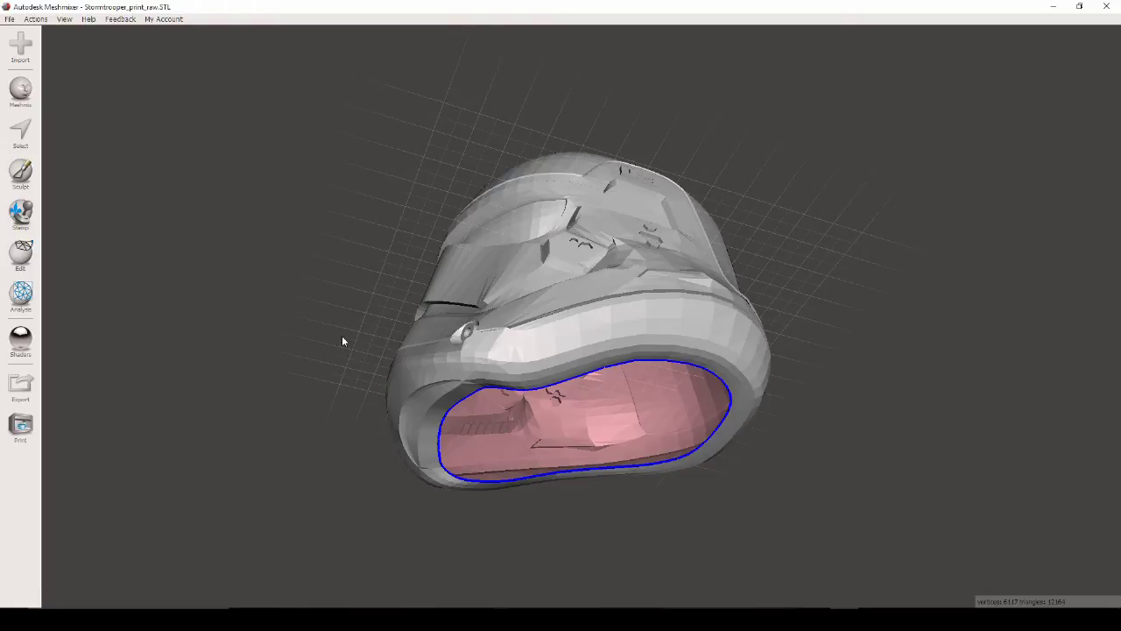
# - Select the entire helmet and accept a negative Offset, thickening it to about 10,049 vertices
pyautogui.press('s')
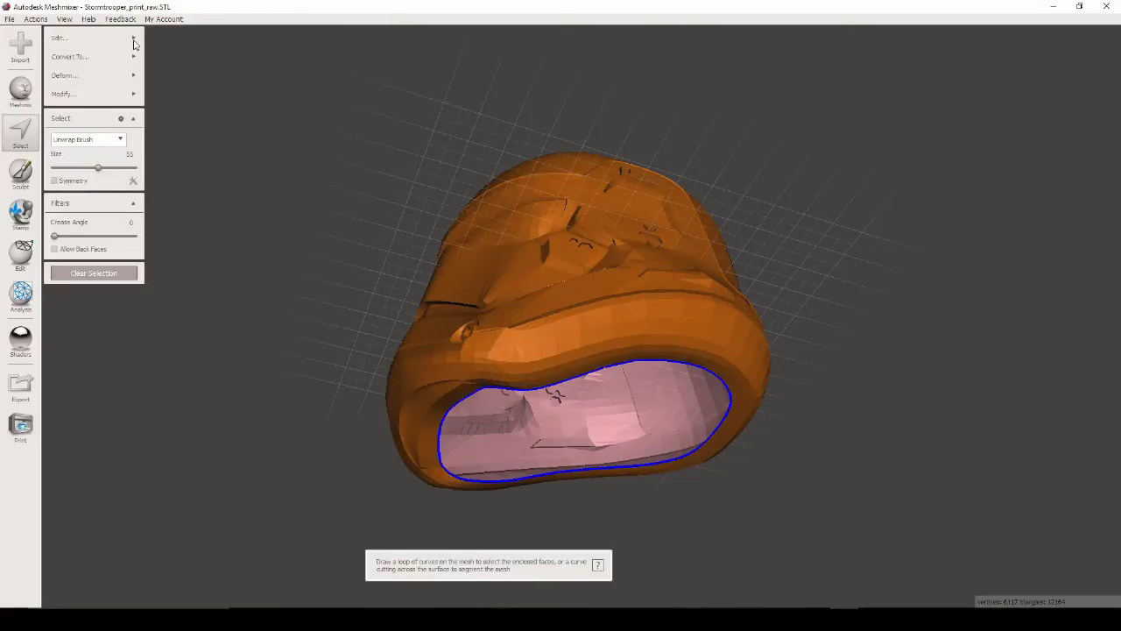
pyautogui.moveTo(114, 39)
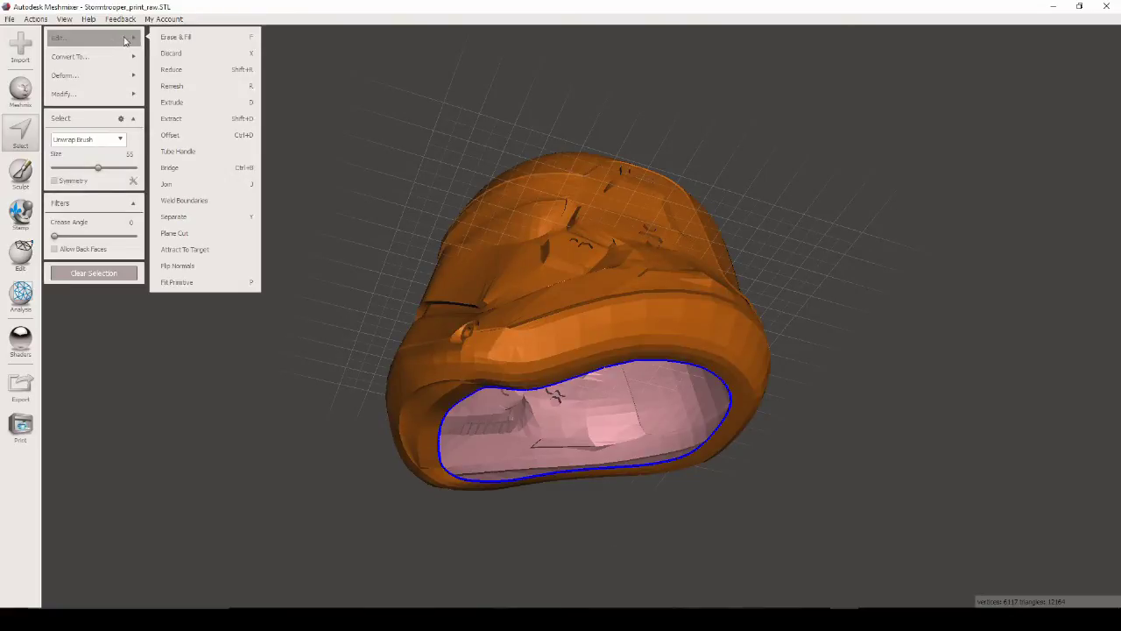
pyautogui.click(220, 136)
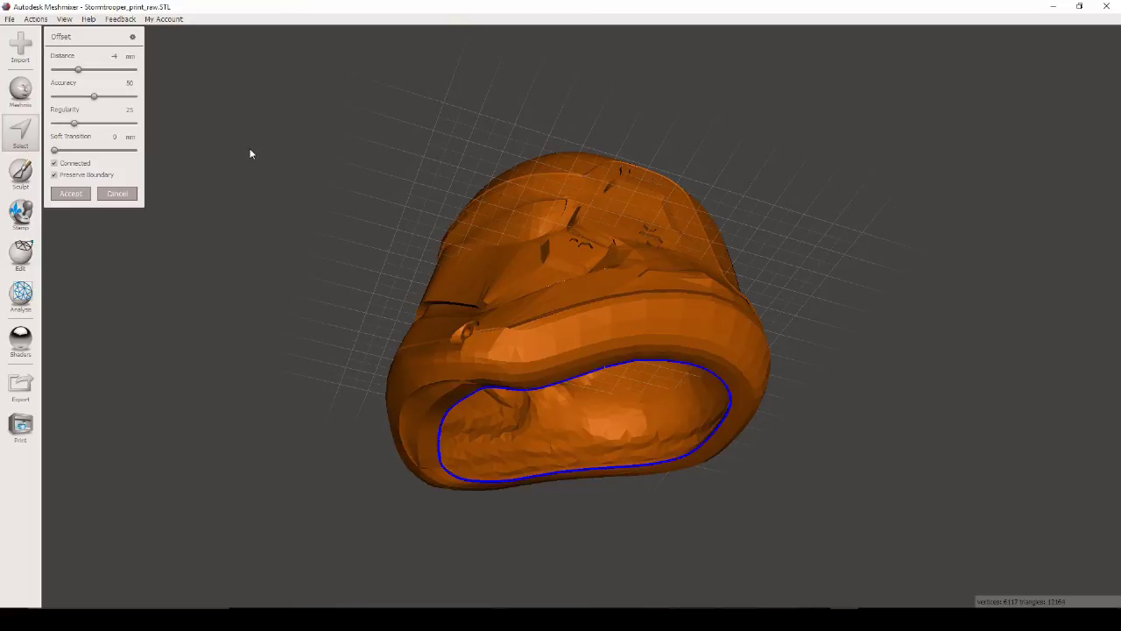
pyautogui.click(70, 193)
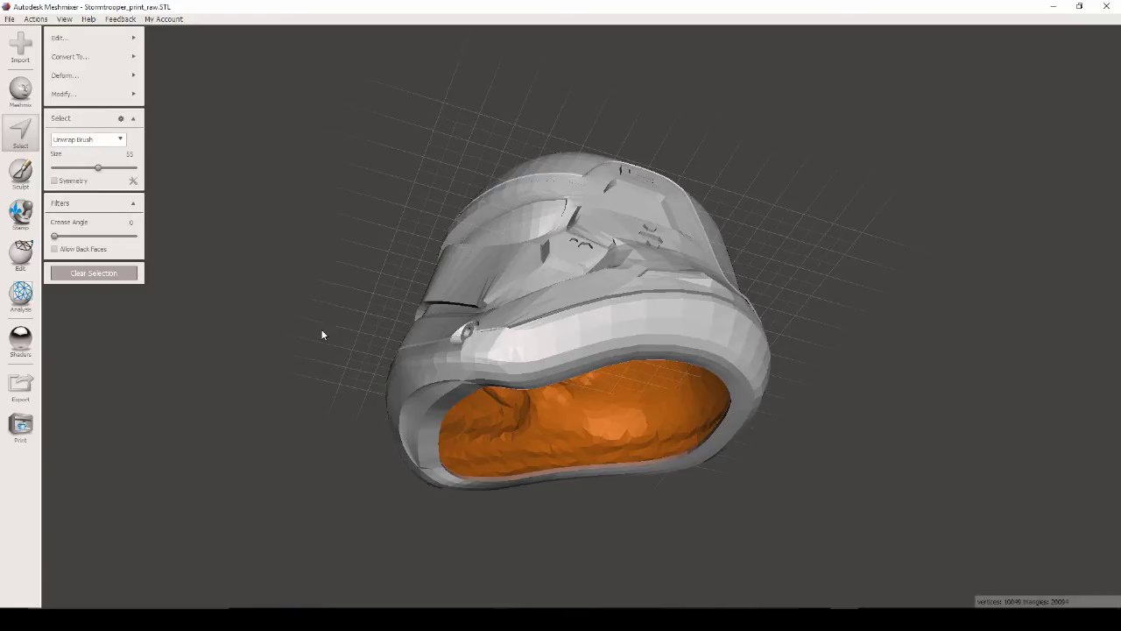
# - Export the shelled helmet in STL Binary Format, overwriting Stormtrooper_print_clean.STL
pyautogui.click(35, 18)
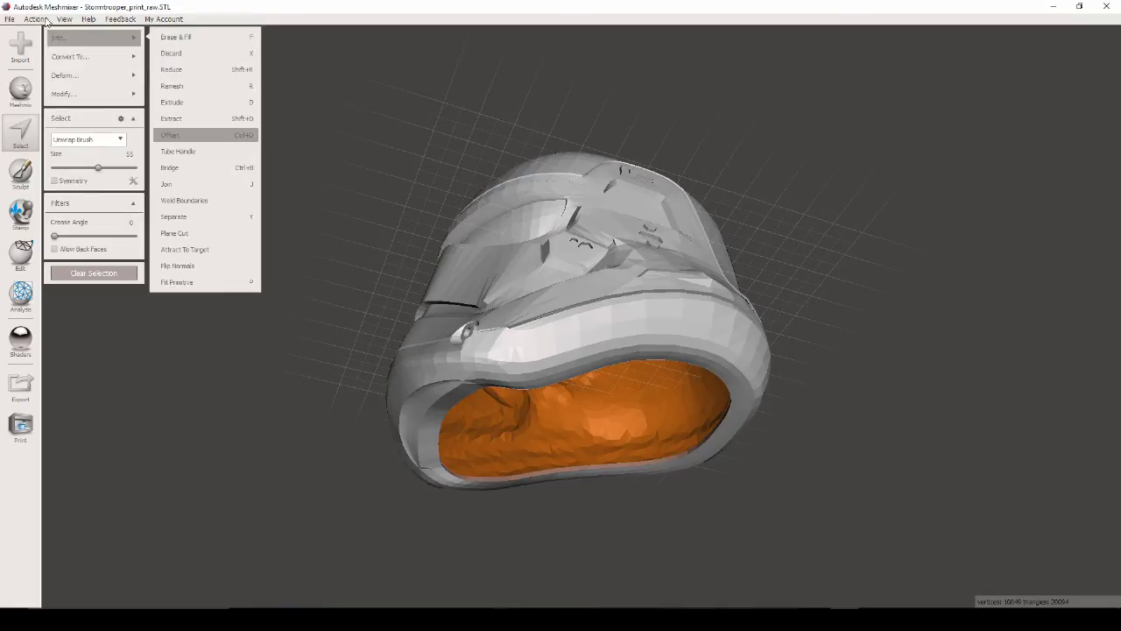
pyautogui.click(9, 19)
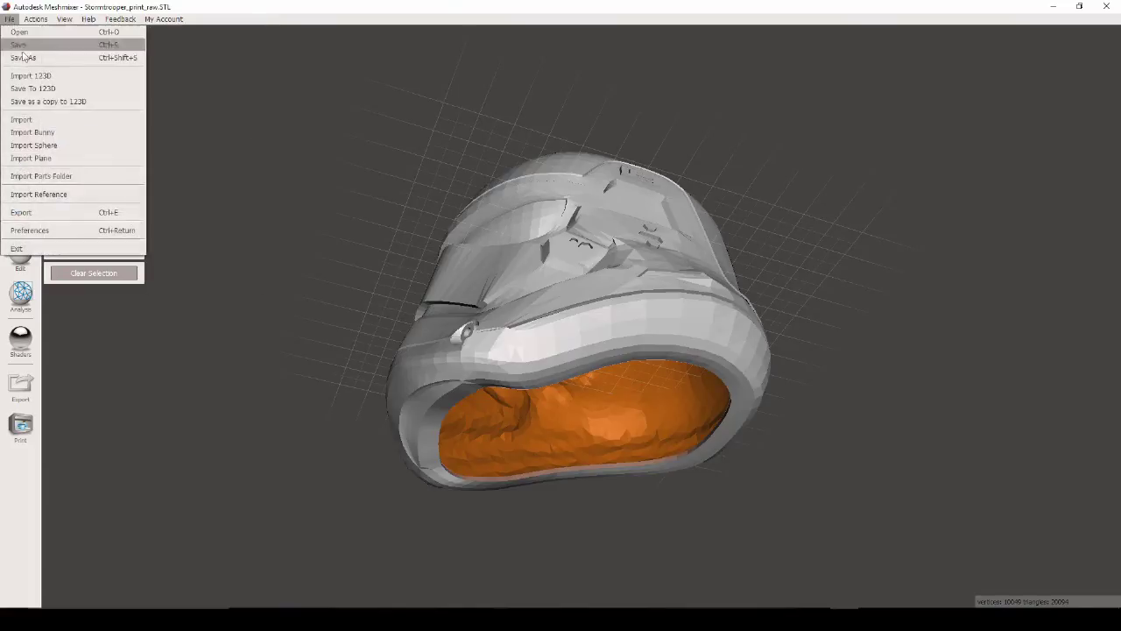
pyautogui.click(54, 212)
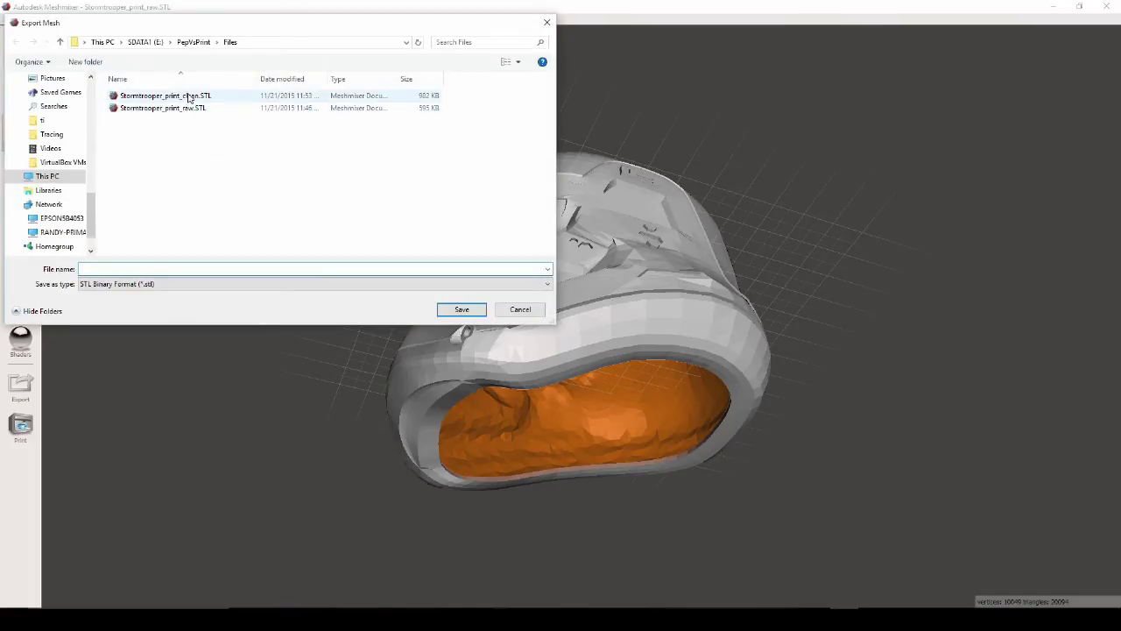
pyautogui.doubleClick(189, 97)
pyautogui.click(593, 313)
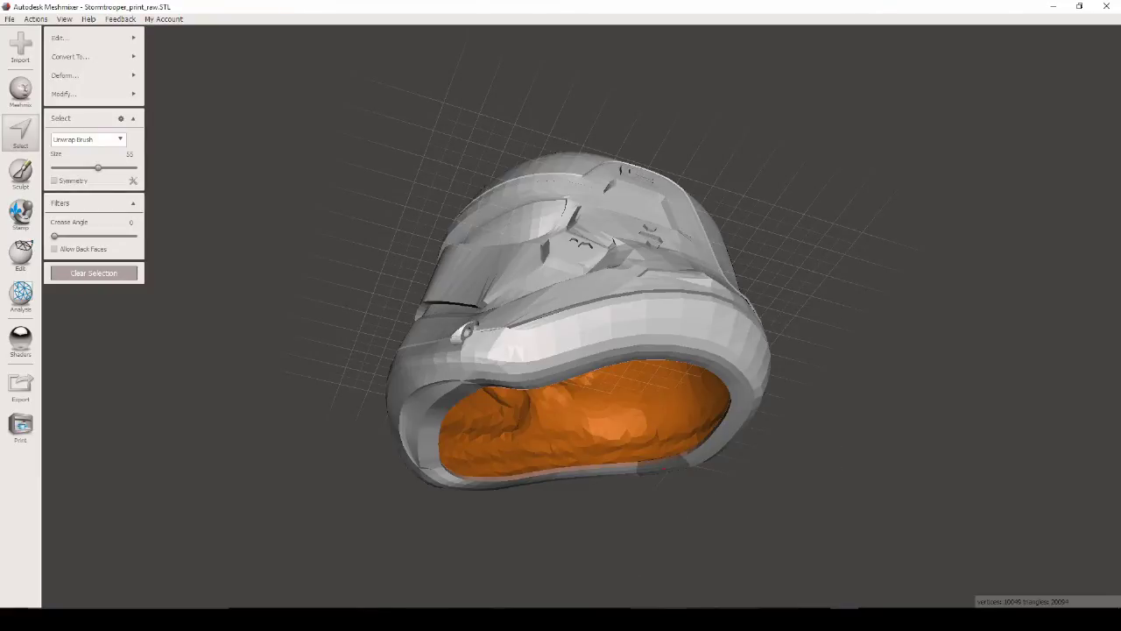
# - Back in 3ds Max, import Stormtrooper_print_clean.STL as an editable mesh with Quick Weld
pyautogui.moveTo(674, 619)
pyautogui.click(672, 576)
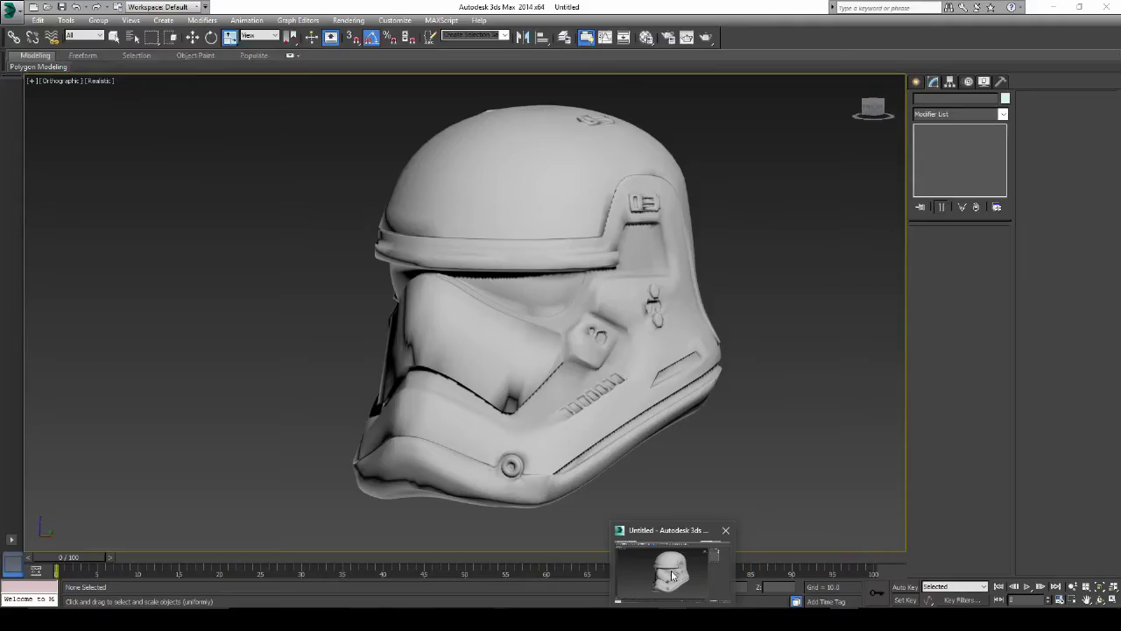
pyautogui.click(14, 10)
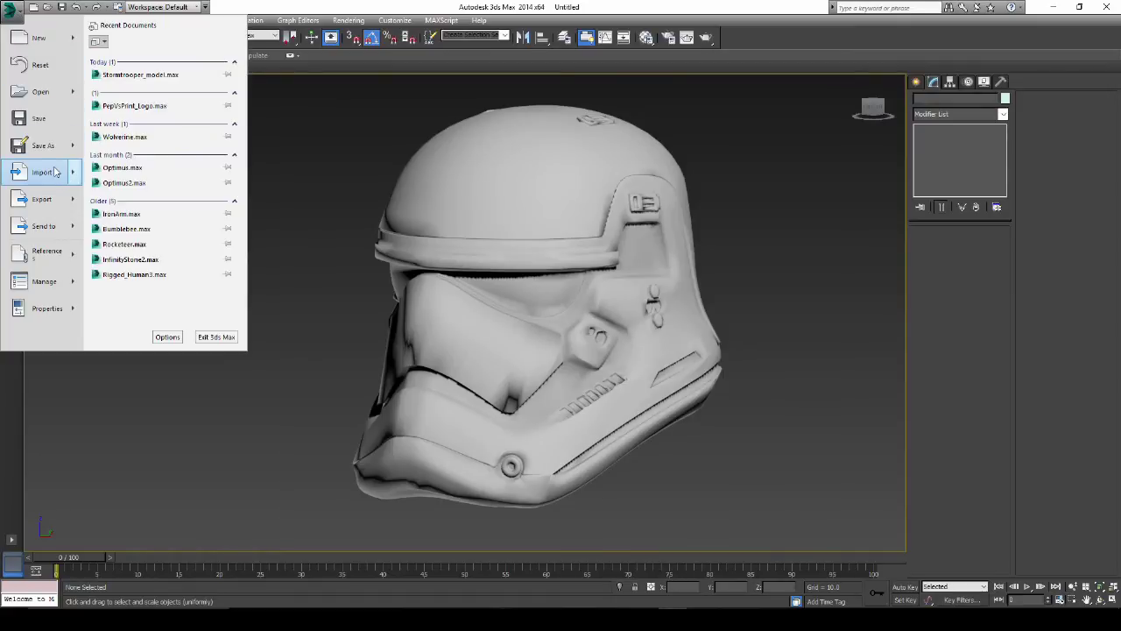
pyautogui.moveTo(54, 172)
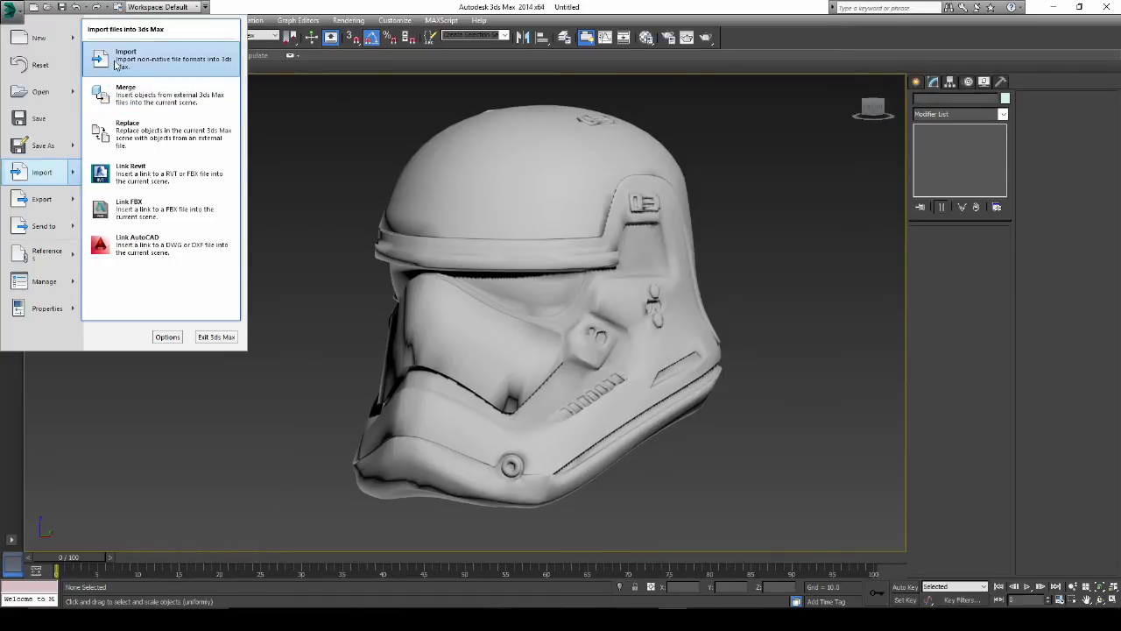
pyautogui.click(166, 58)
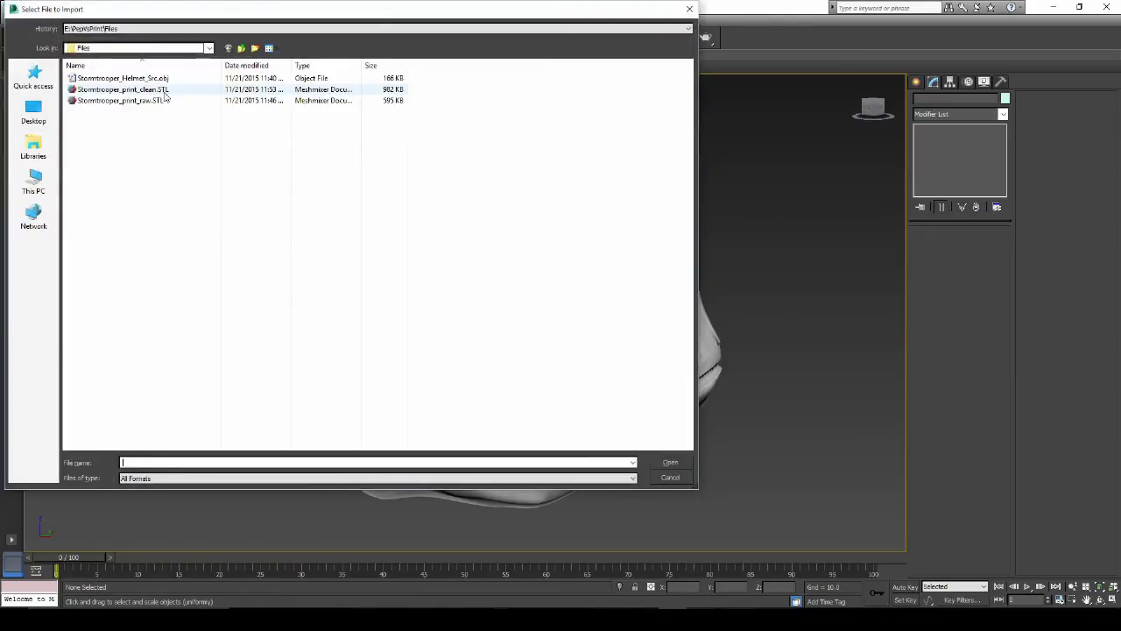
pyautogui.click(151, 91)
pyautogui.press('Return')
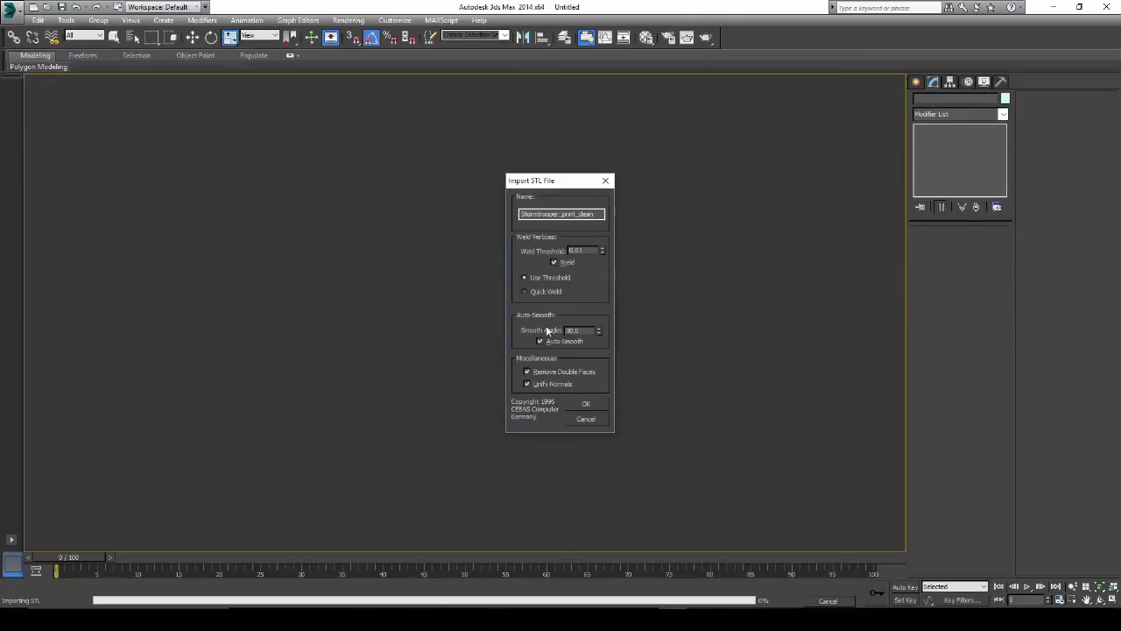
pyautogui.click(541, 292)
pyautogui.click(586, 403)
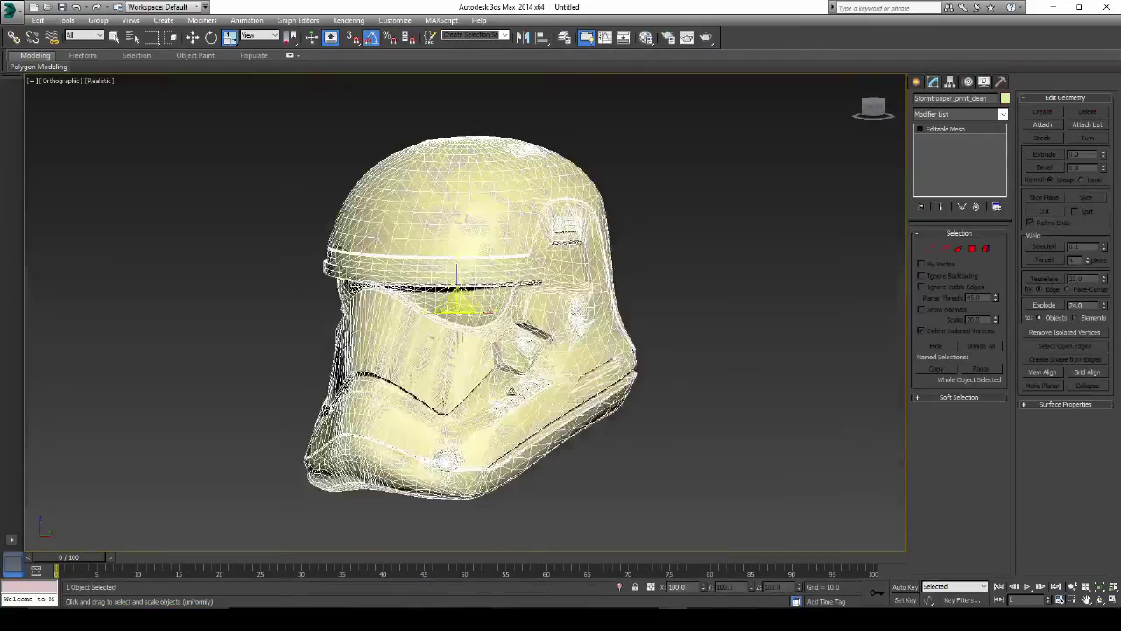
pyautogui.press('w')
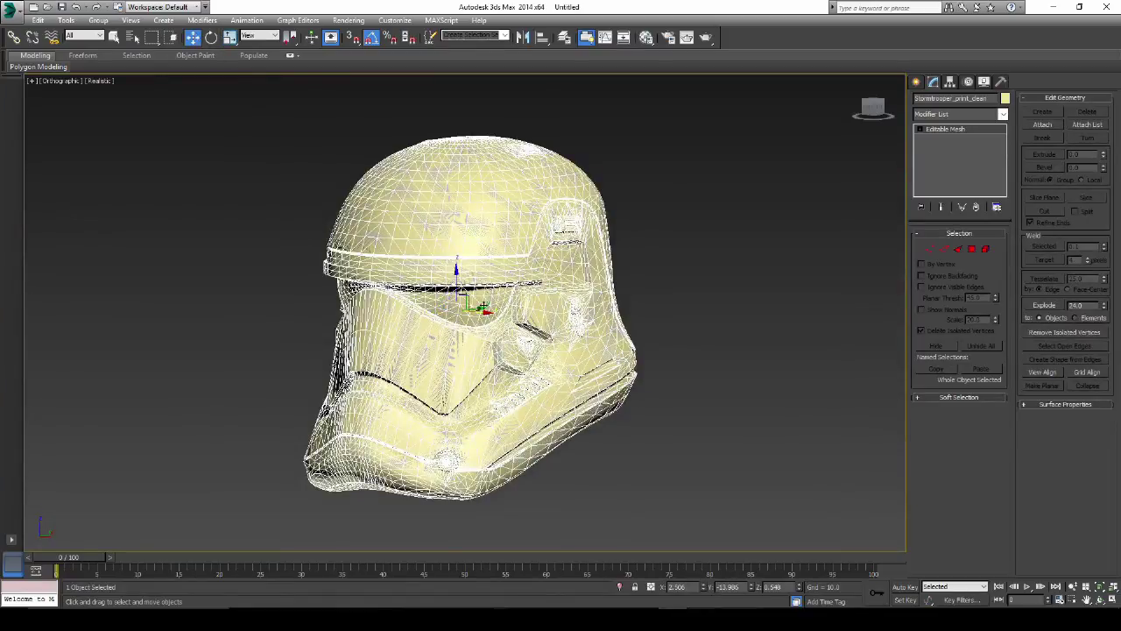
pyautogui.moveTo(503, 426); pyautogui.dragTo(855, 441)
pyautogui.keyDown('alt'); pyautogui.moveTo(847, 506); pyautogui.dragTo(666, 473, button='middle'); pyautogui.keyUp('alt')
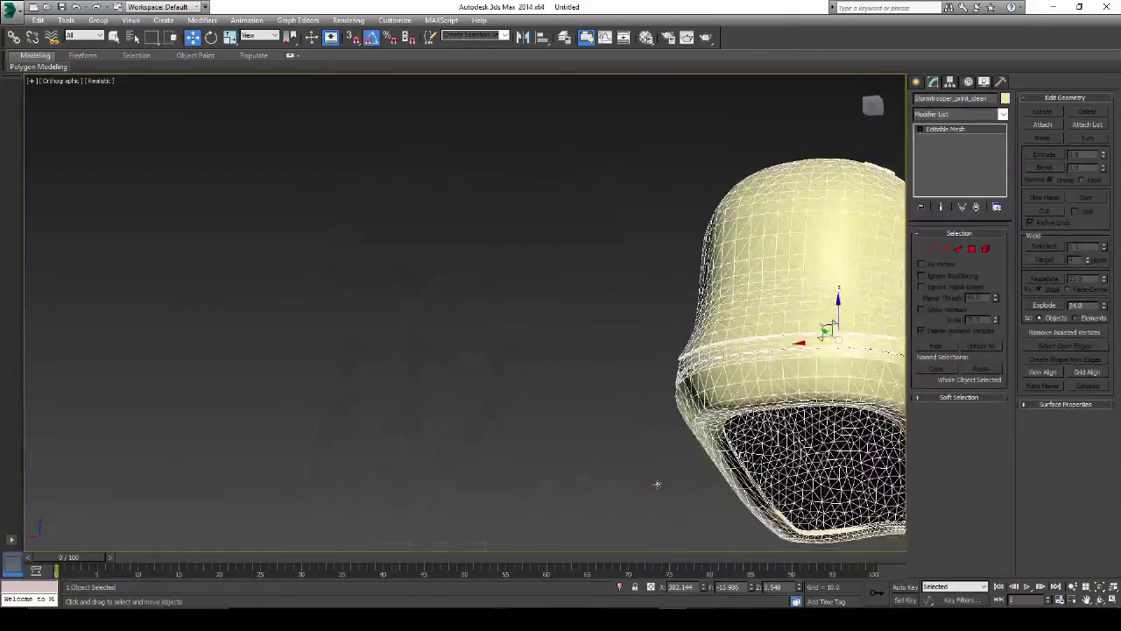
pyautogui.press('z')
pyautogui.scroll(5, 667, 472)
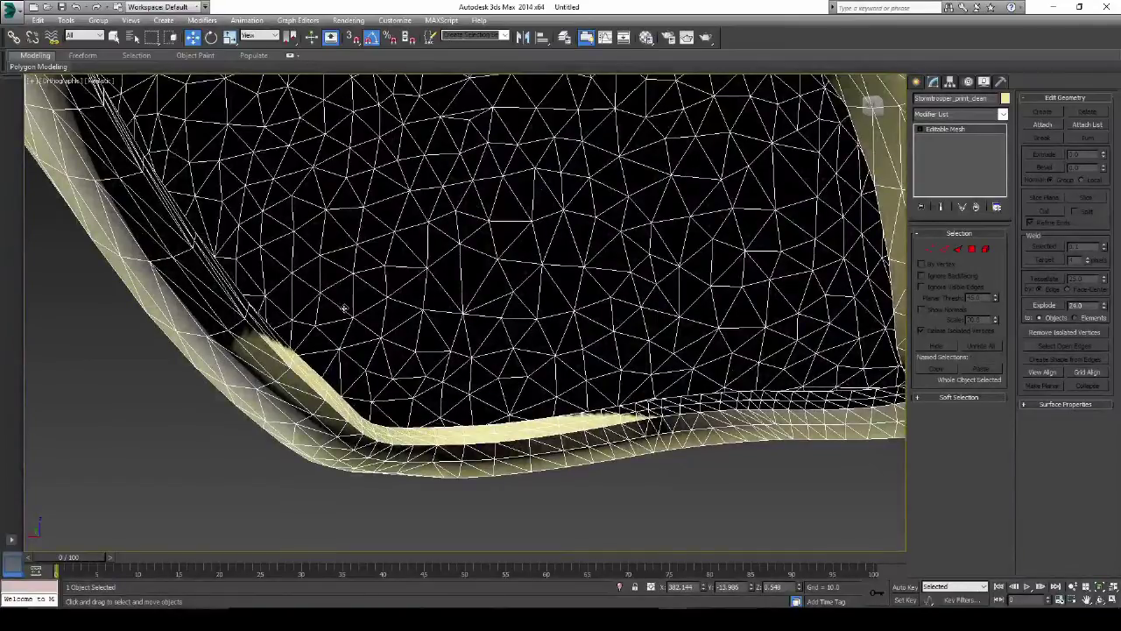
pyautogui.keyDown('alt'); pyautogui.moveTo(344, 307); pyautogui.dragTo(698, 525, button='middle'); pyautogui.keyUp('alt')
pyautogui.scroll(-5, 588, 325)
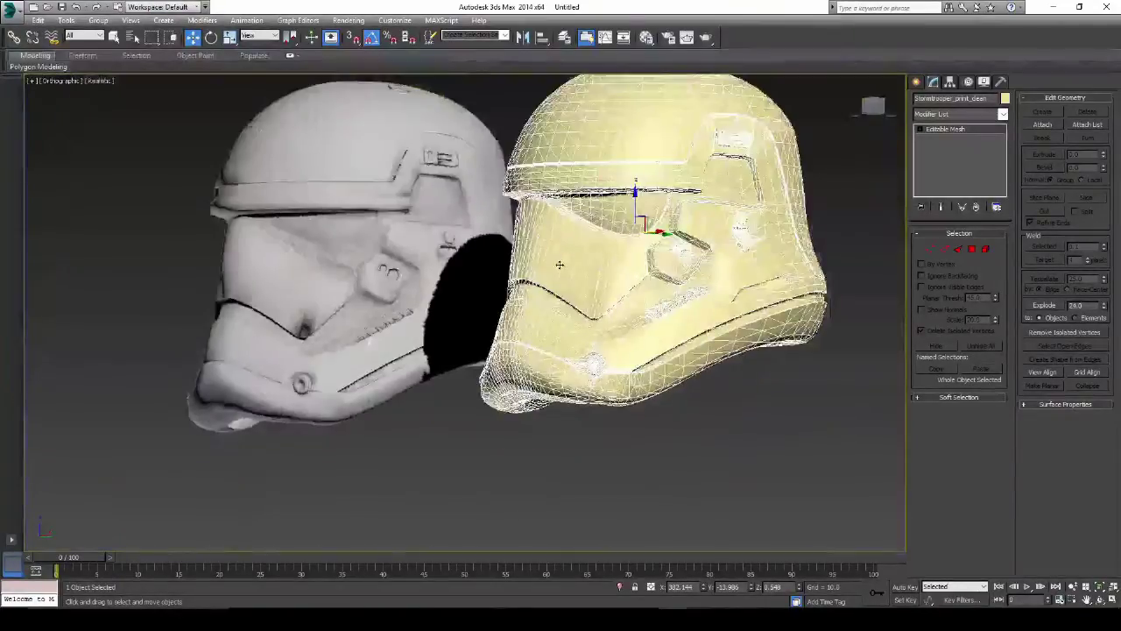
pyautogui.keyDown('alt'); pyautogui.moveTo(561, 264); pyautogui.dragTo(584, 321, button='middle'); pyautogui.keyUp('alt')
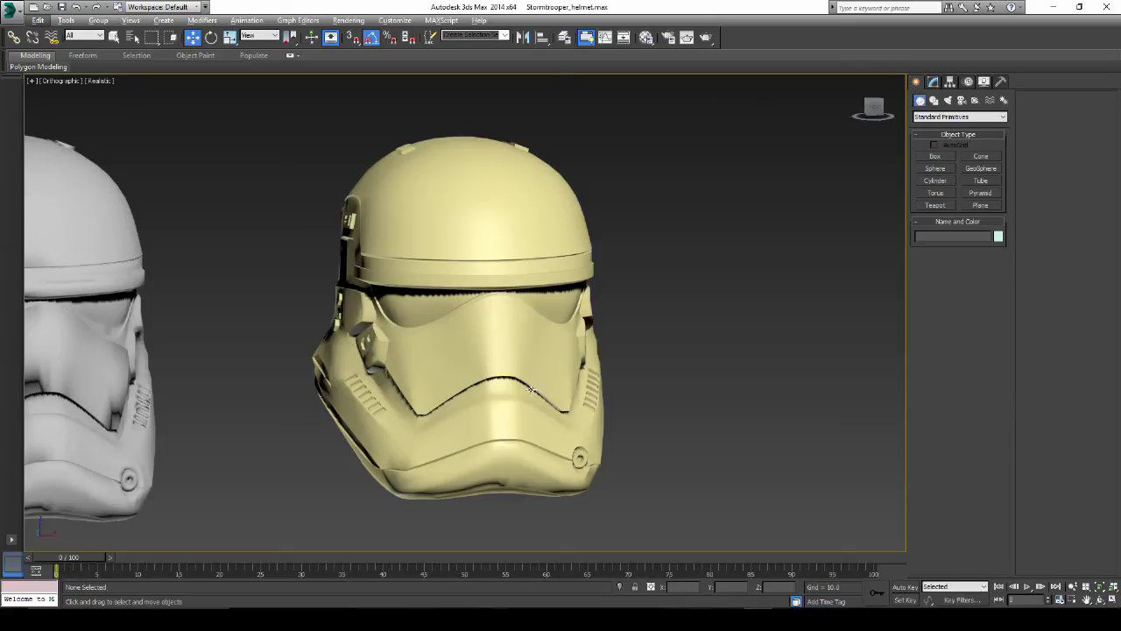
# - Select the helmet and frame it zoomed-in from the Bottom view
pyautogui.click(483, 311)
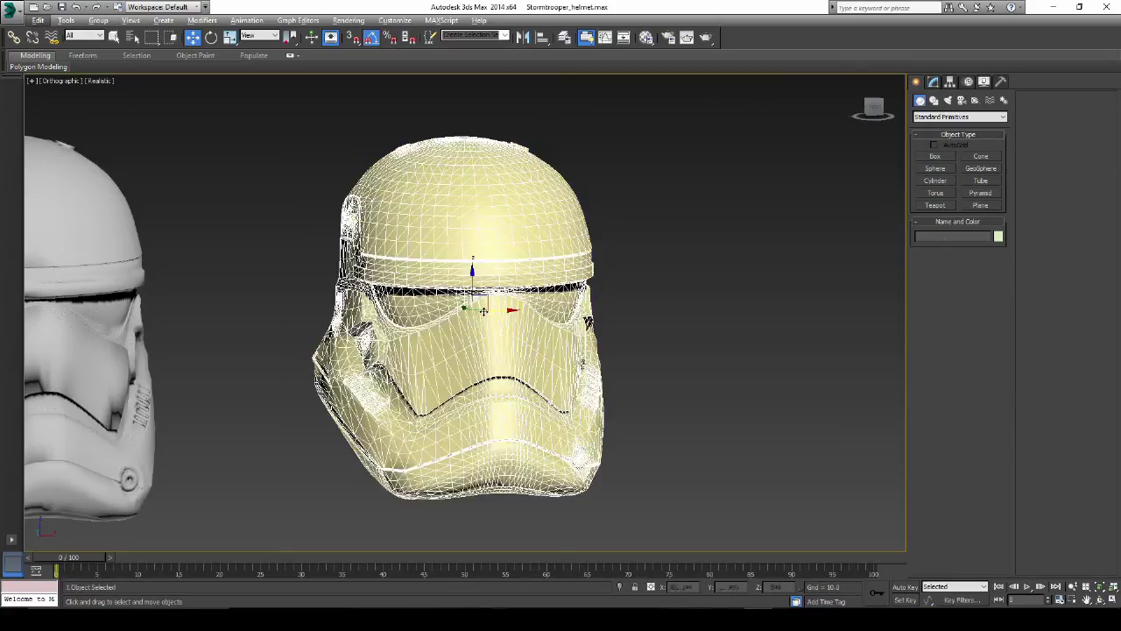
pyautogui.click(64, 82)
pyautogui.click(96, 162)
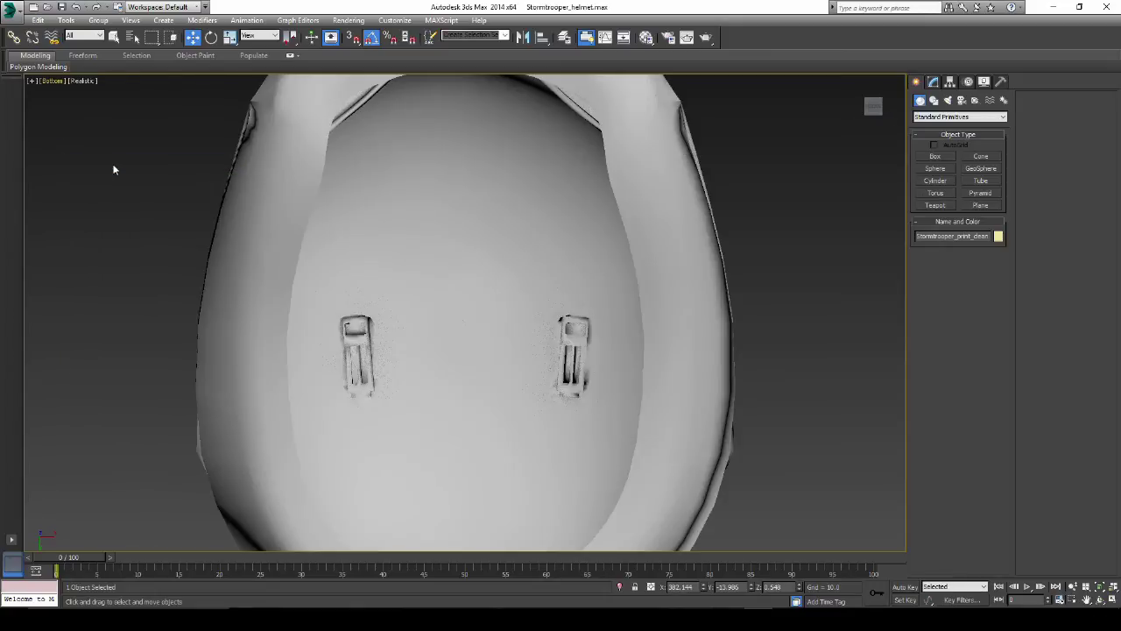
pyautogui.press('z')
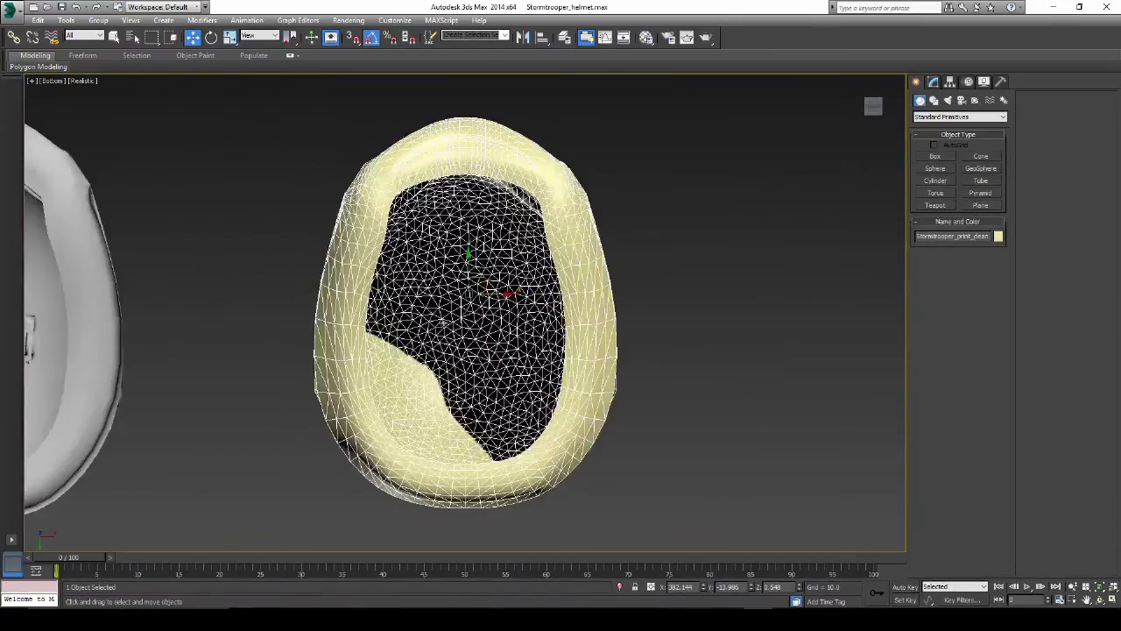
pyautogui.scroll(2, 429, 289)
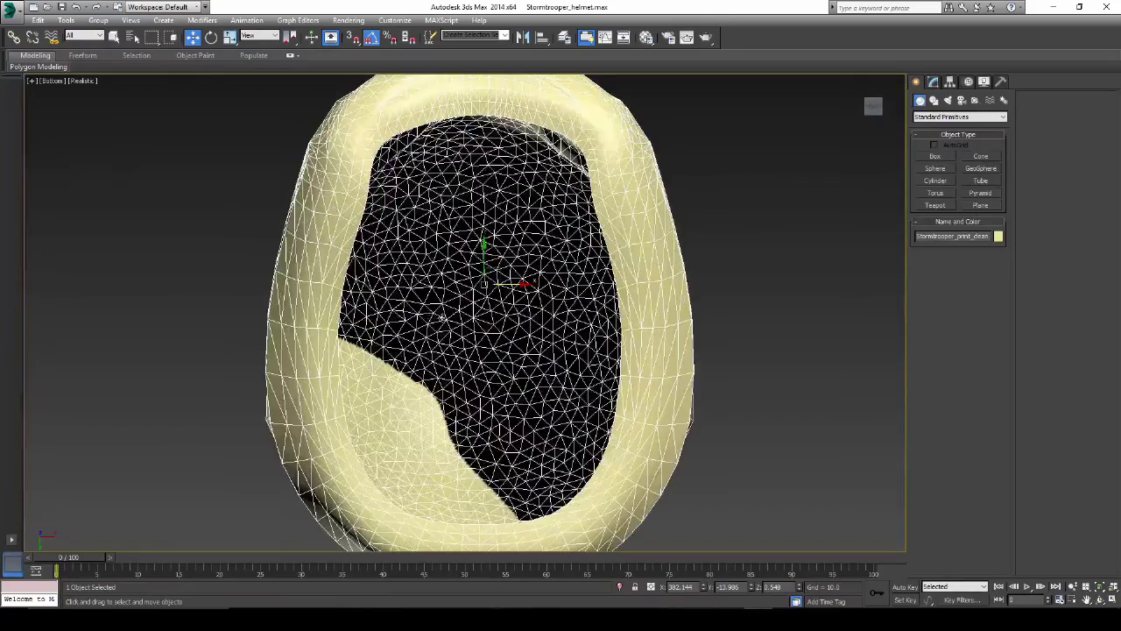
# - Draw a thin plane across the neck opening and set its width to 160
pyautogui.click(981, 205)
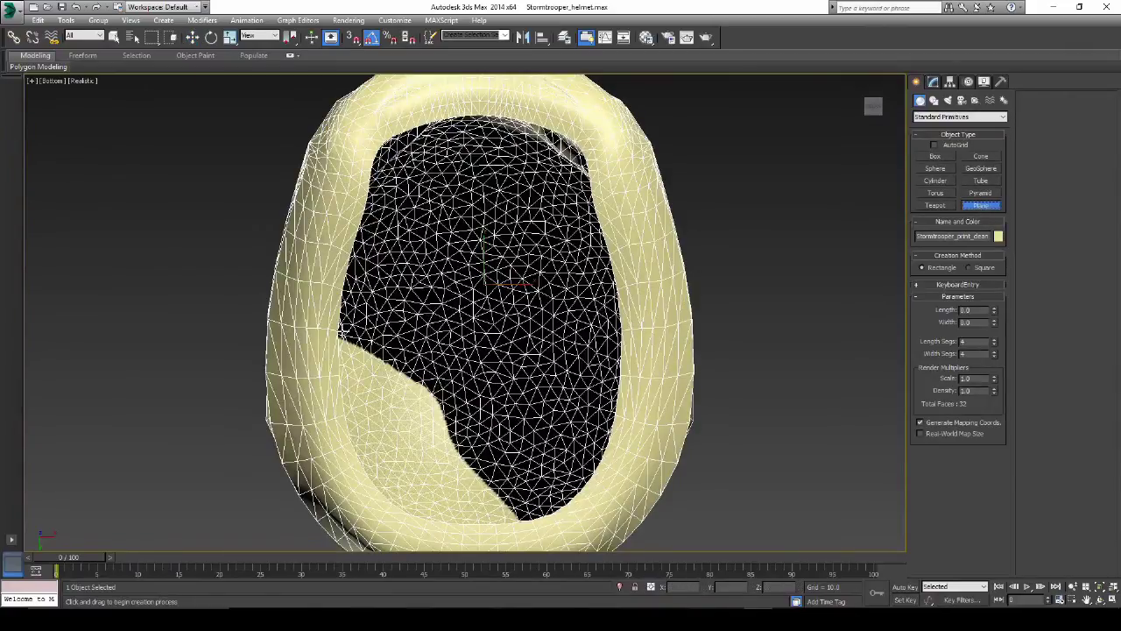
pyautogui.moveTo(338, 329); pyautogui.dragTo(622, 344)
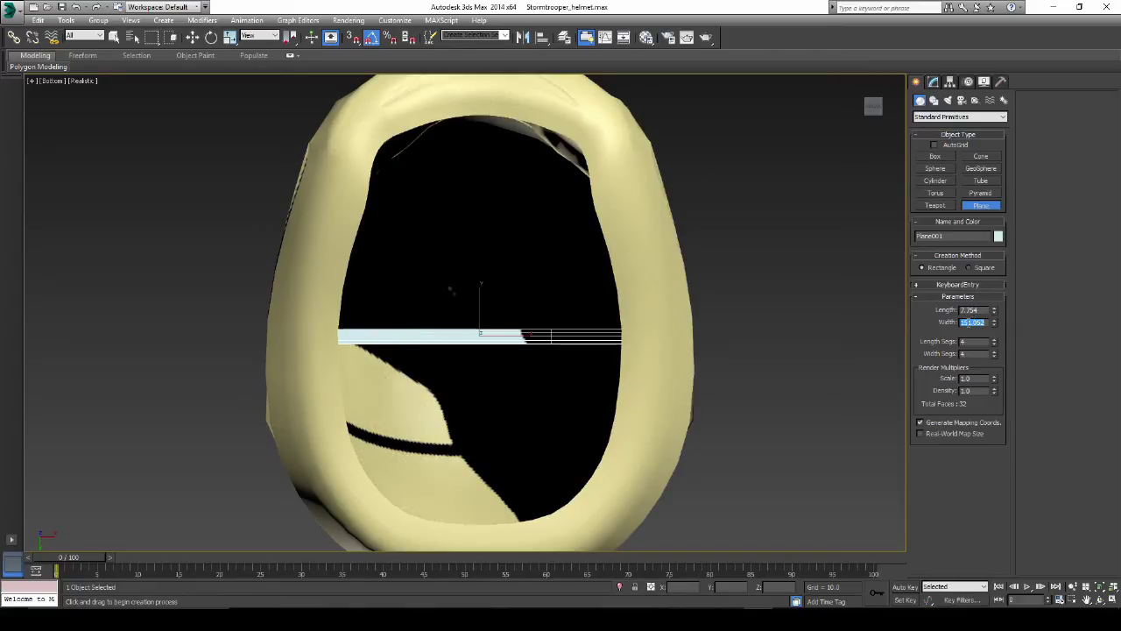
pyautogui.write('160')
pyautogui.press('Return')
# - Uniformly scale the helmet up to about 106.772% to match the guide plane
pyautogui.click(230, 40)
pyautogui.click(350, 130)
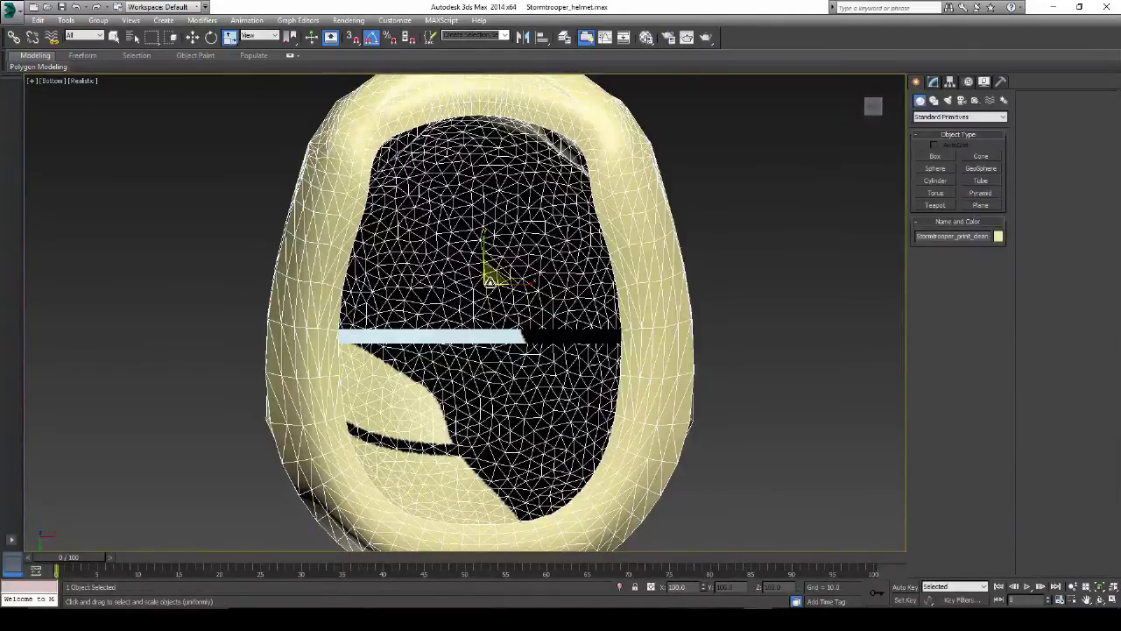
pyautogui.moveTo(493, 278); pyautogui.dragTo(497, 276)
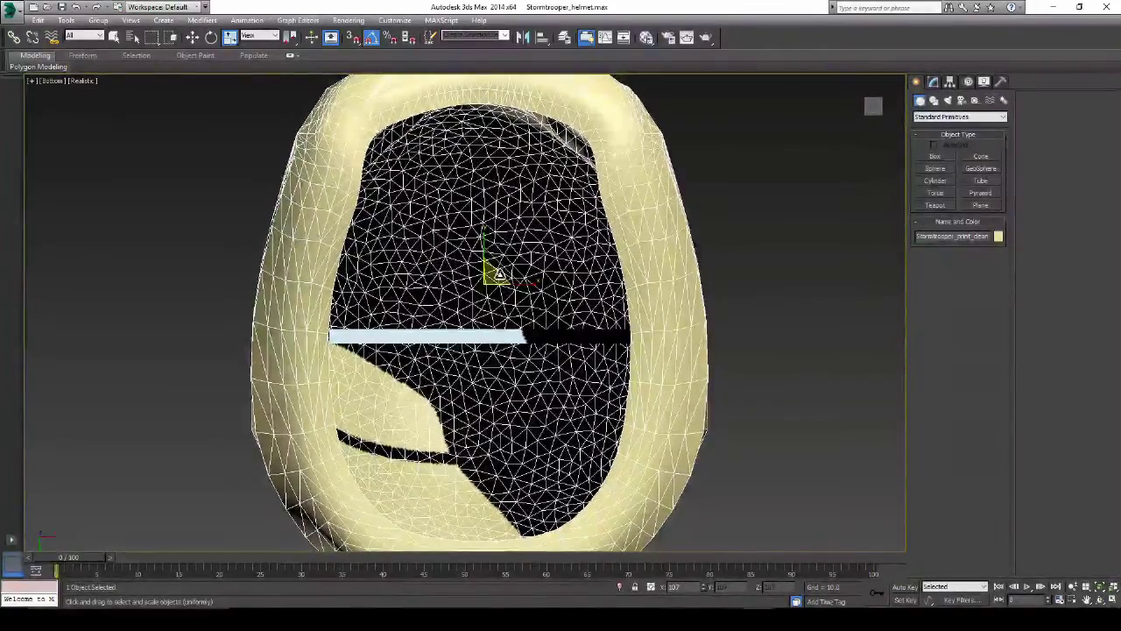
pyautogui.moveTo(501, 274)
pyautogui.mouseDown()
pyautogui.moveTo(496, 265)
pyautogui.moveTo(507, 274)
pyautogui.mouseUp()
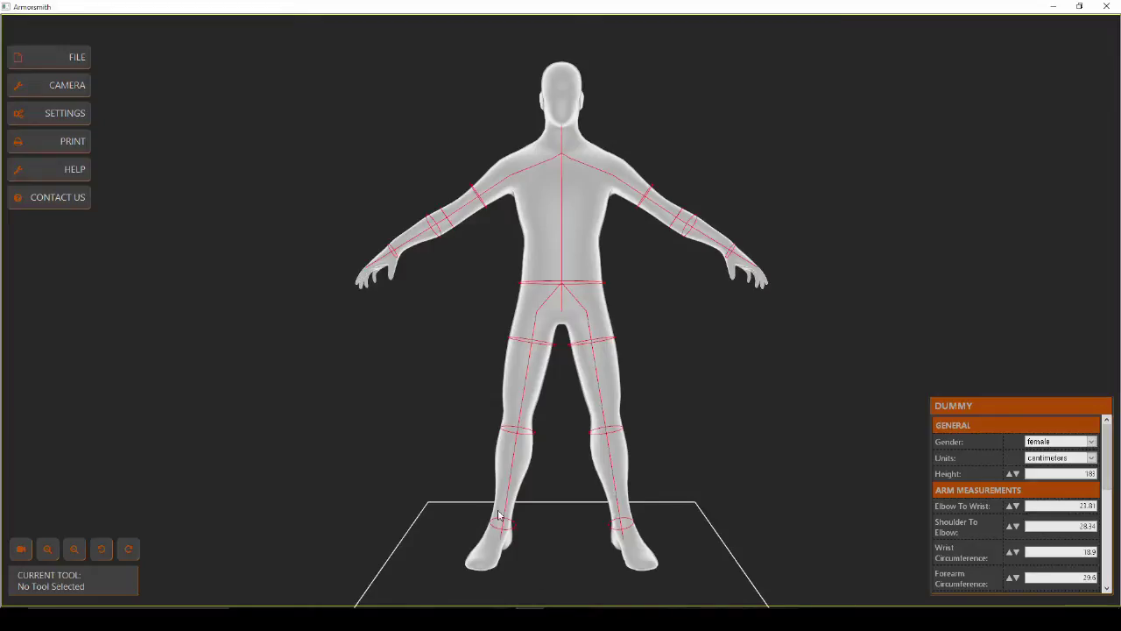
# - Import the Episode 7 Stormtrooper Helmet .pdo file from PepVsPrint\Files
pyautogui.click(44, 163)
pyautogui.click(33, 63)
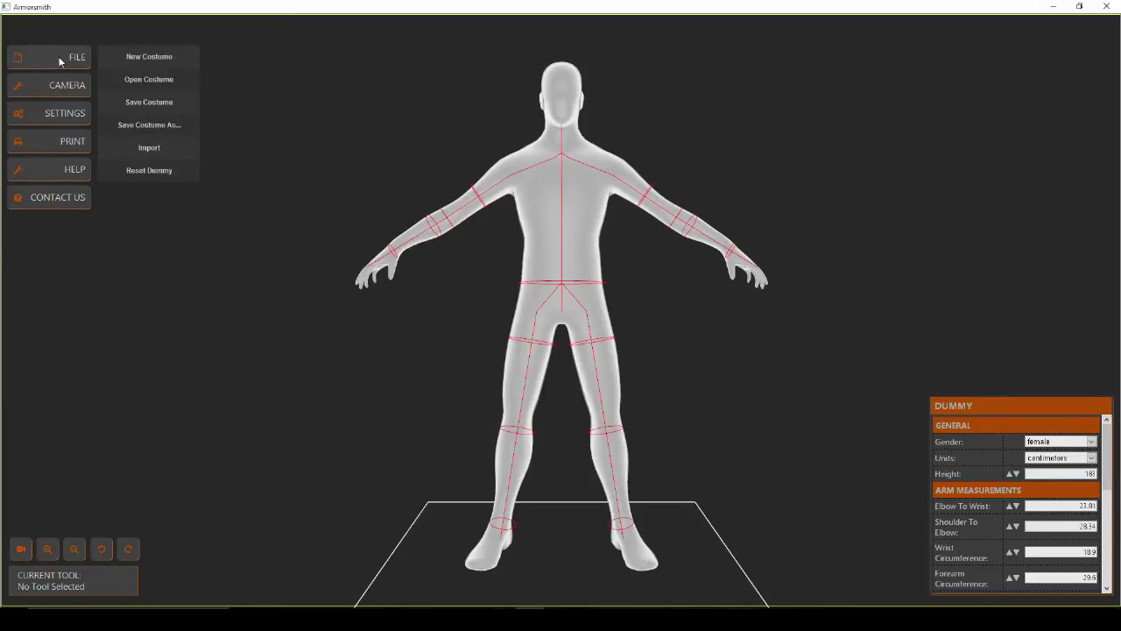
pyautogui.click(164, 149)
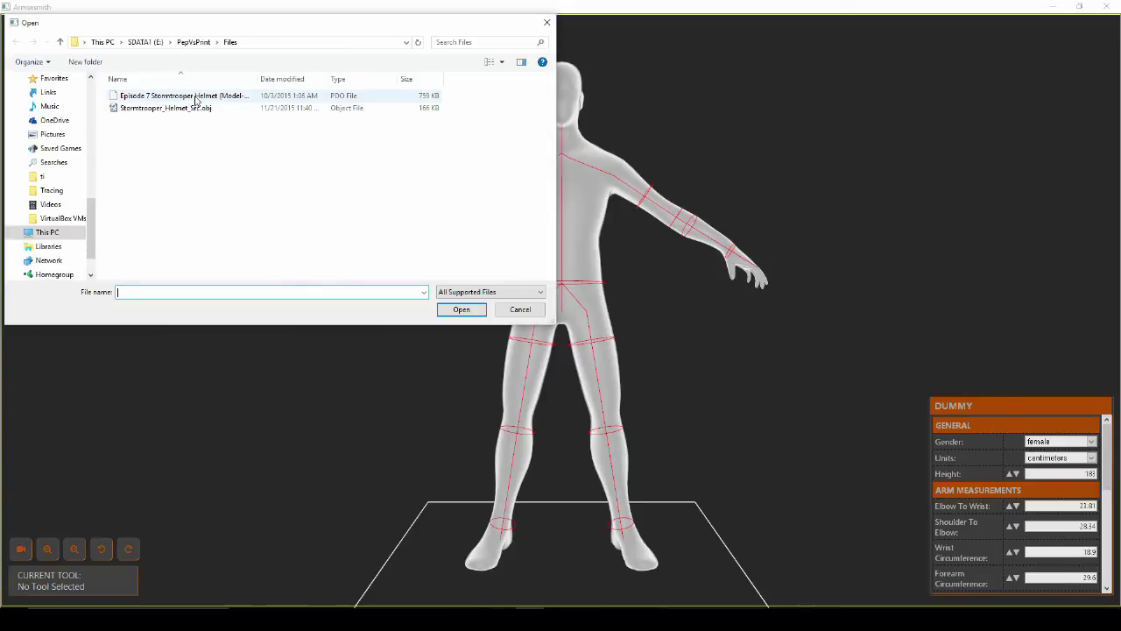
pyautogui.doubleClick(194, 96)
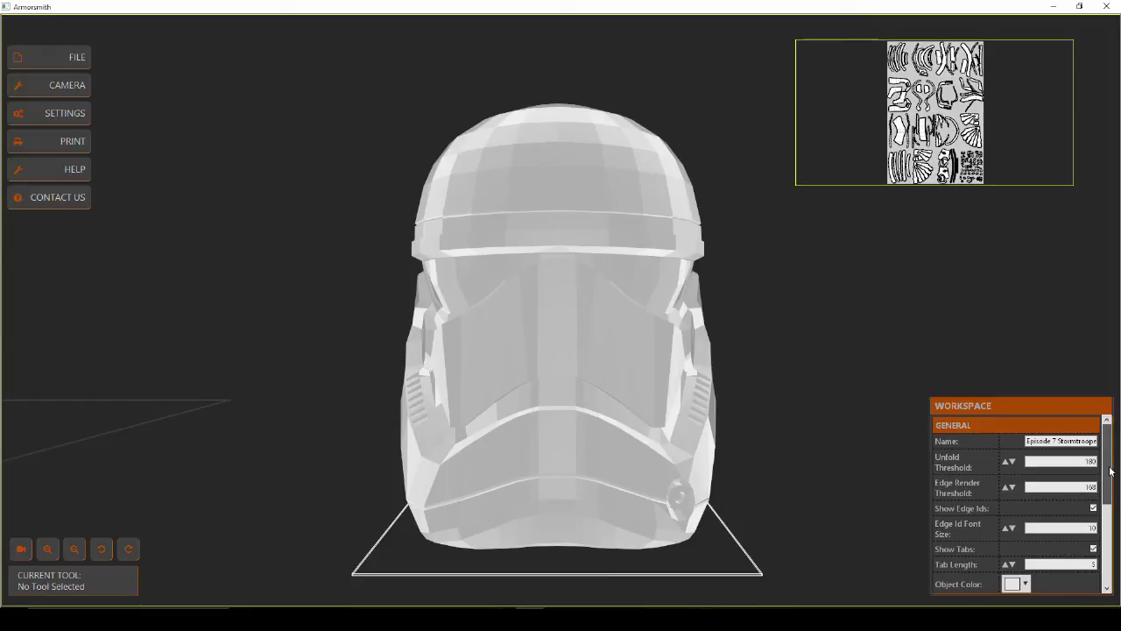
# - Switch the scale units to percent and enter a new uniform Scale X value for the helmet
pyautogui.scroll(-5, 1110, 471)
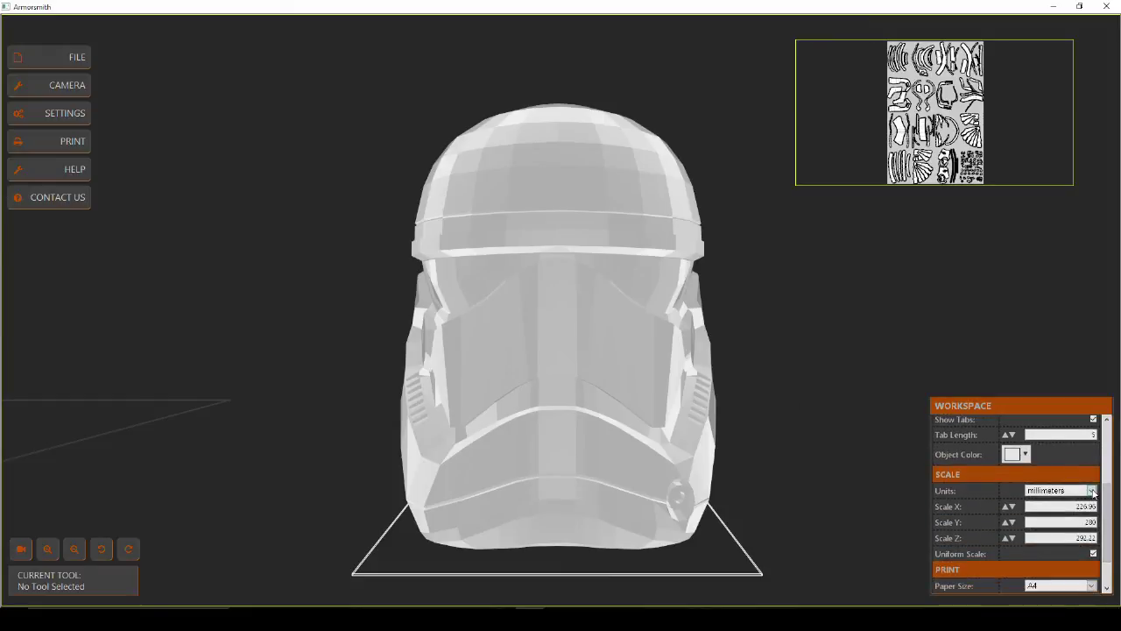
pyautogui.click(1092, 491)
pyautogui.click(1062, 531)
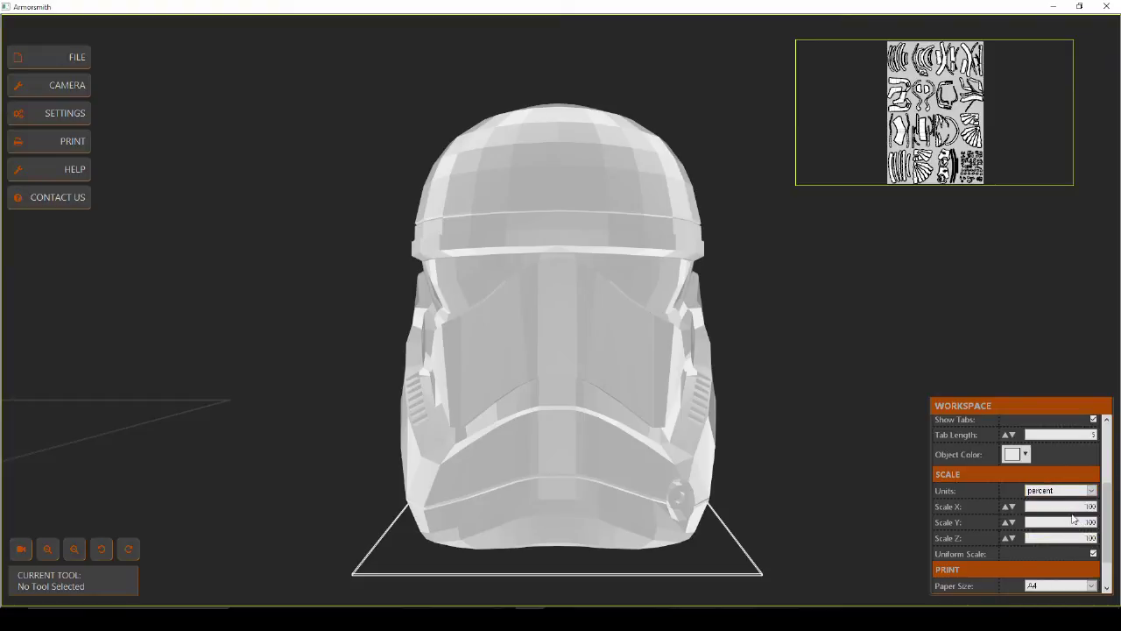
pyautogui.doubleClick(1091, 506)
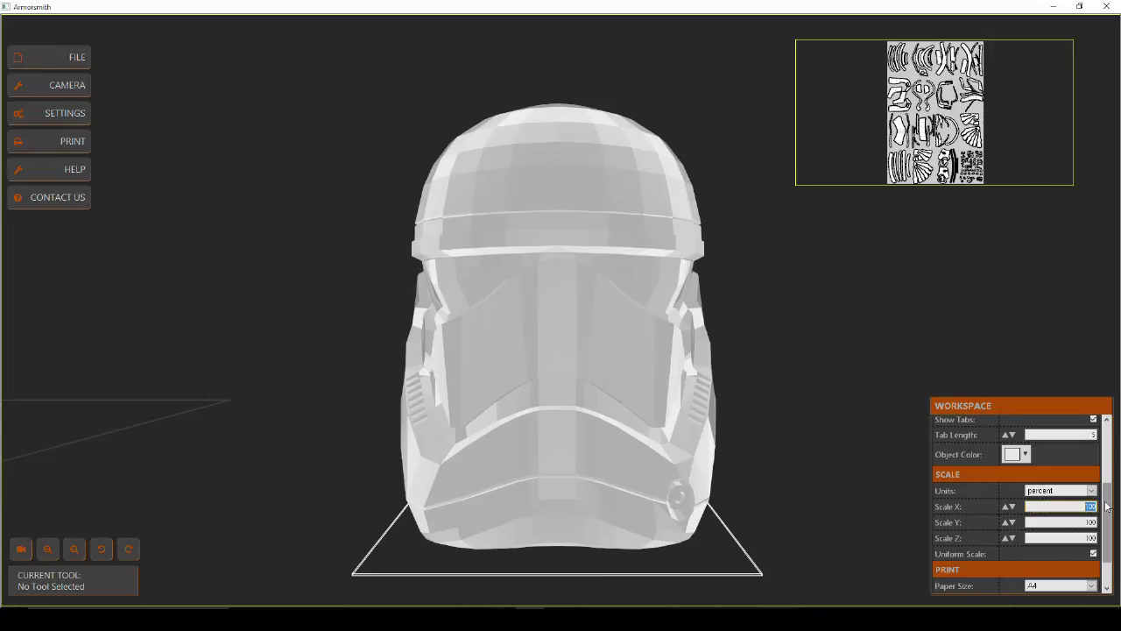
pyautogui.write('105.5')
pyautogui.press('Return')
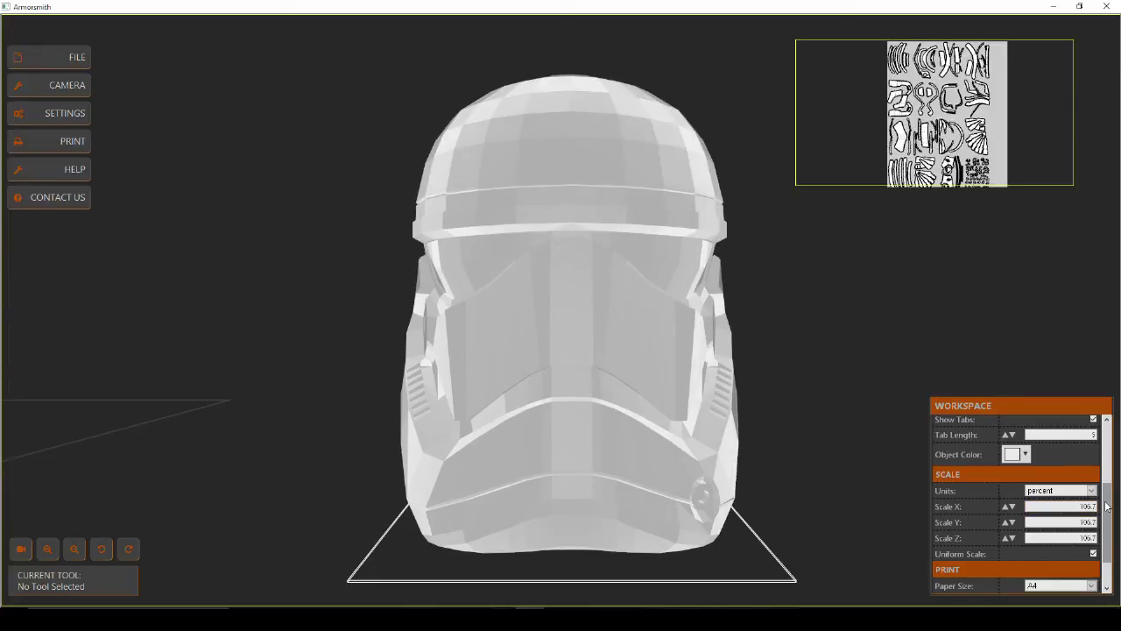
# - Save the costume as Stormtrooper_Helmet.armor in the Files folder
pyautogui.click(75, 57)
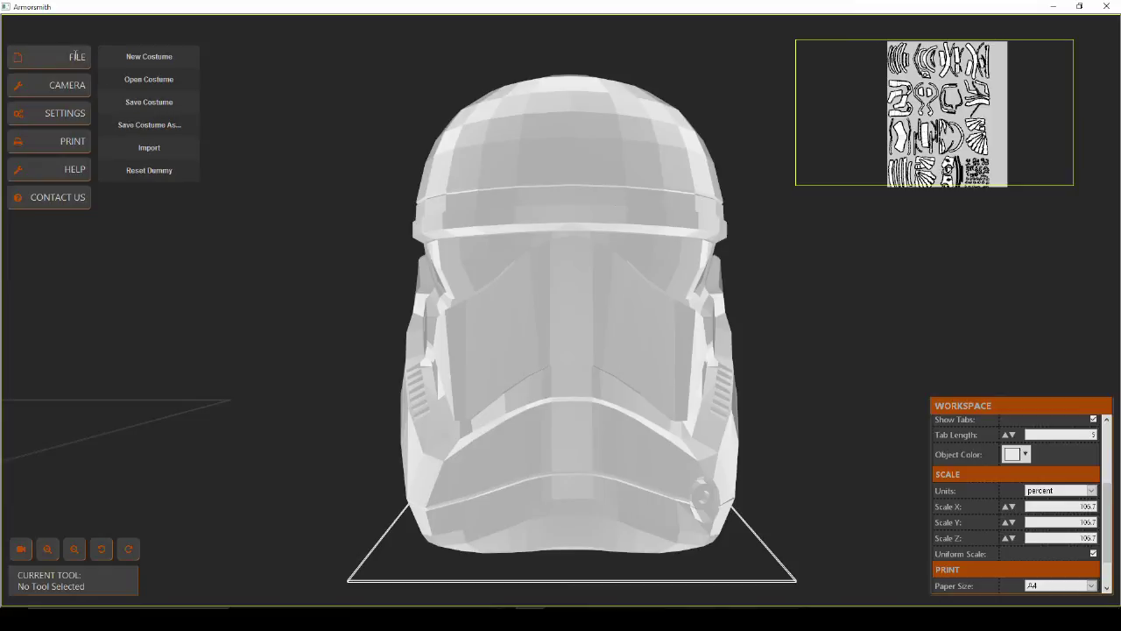
pyautogui.click(131, 102)
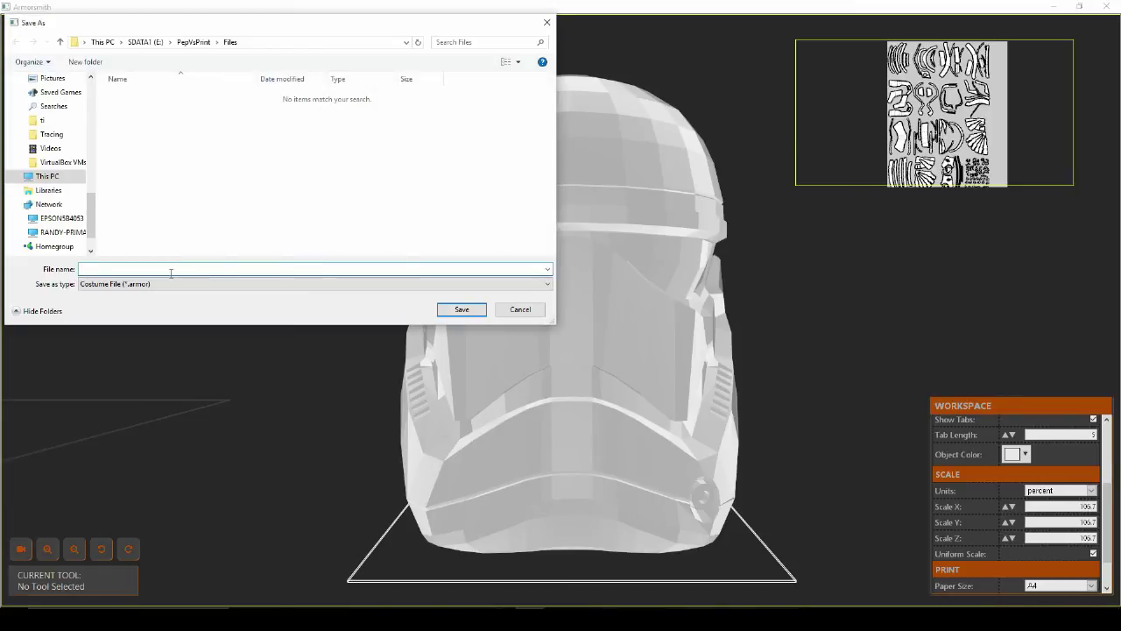
pyautogui.write('Storm')
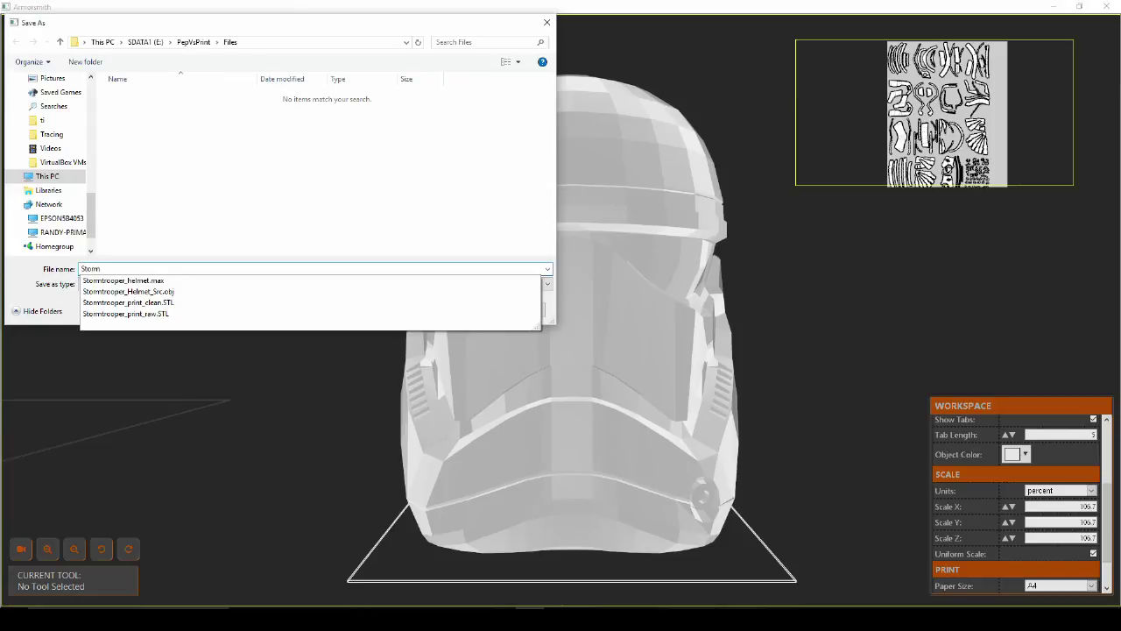
pyautogui.write('trooper_helmet')
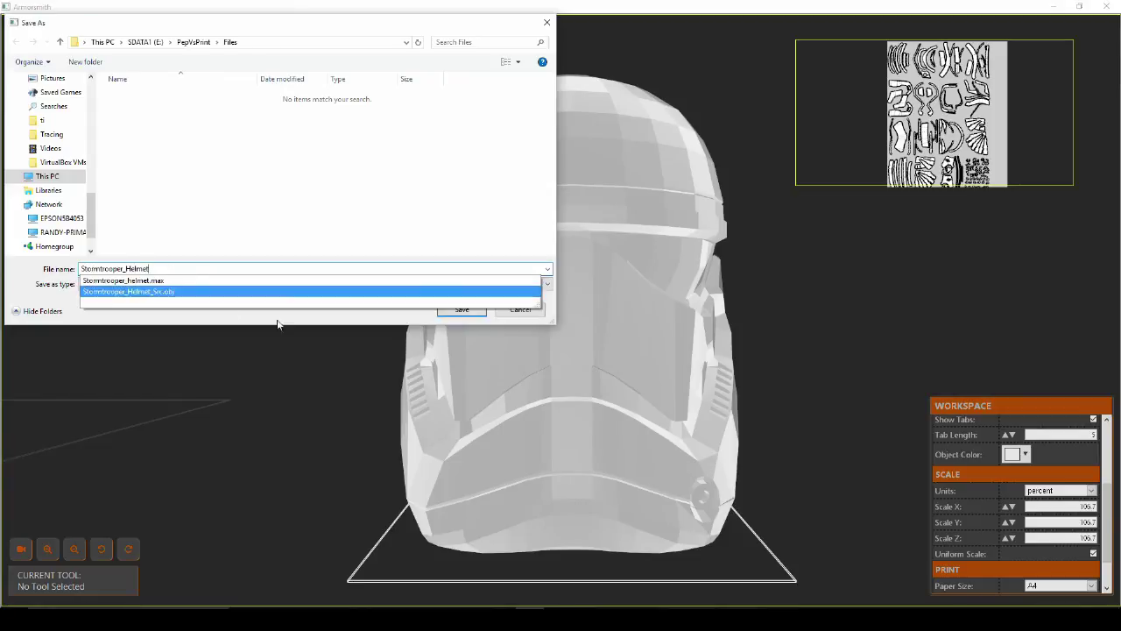
pyautogui.click(461, 310)
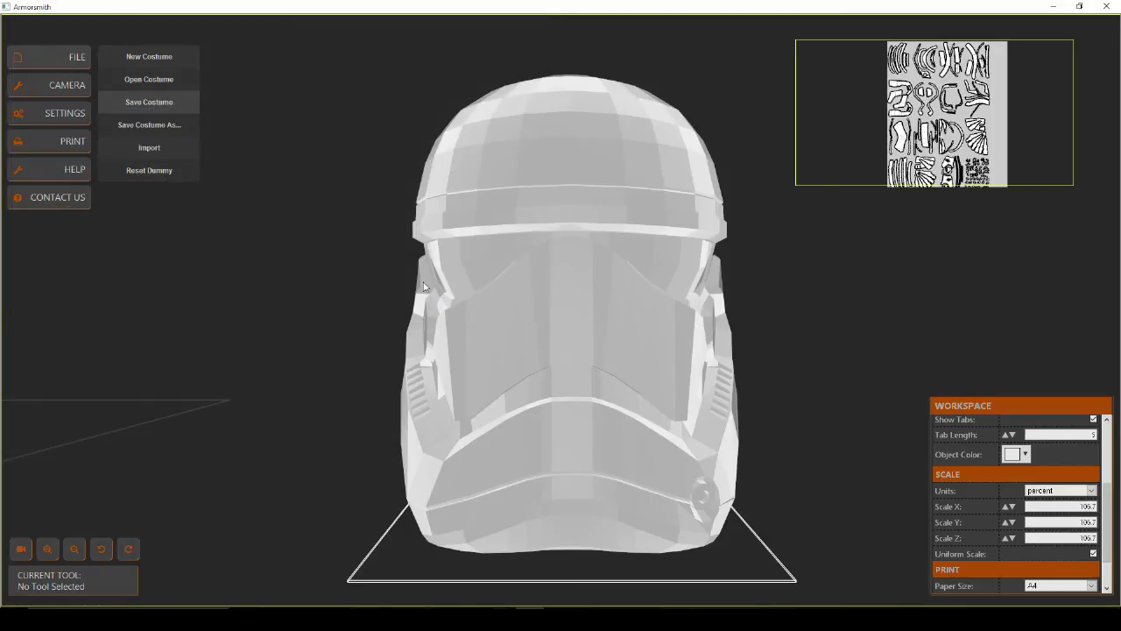